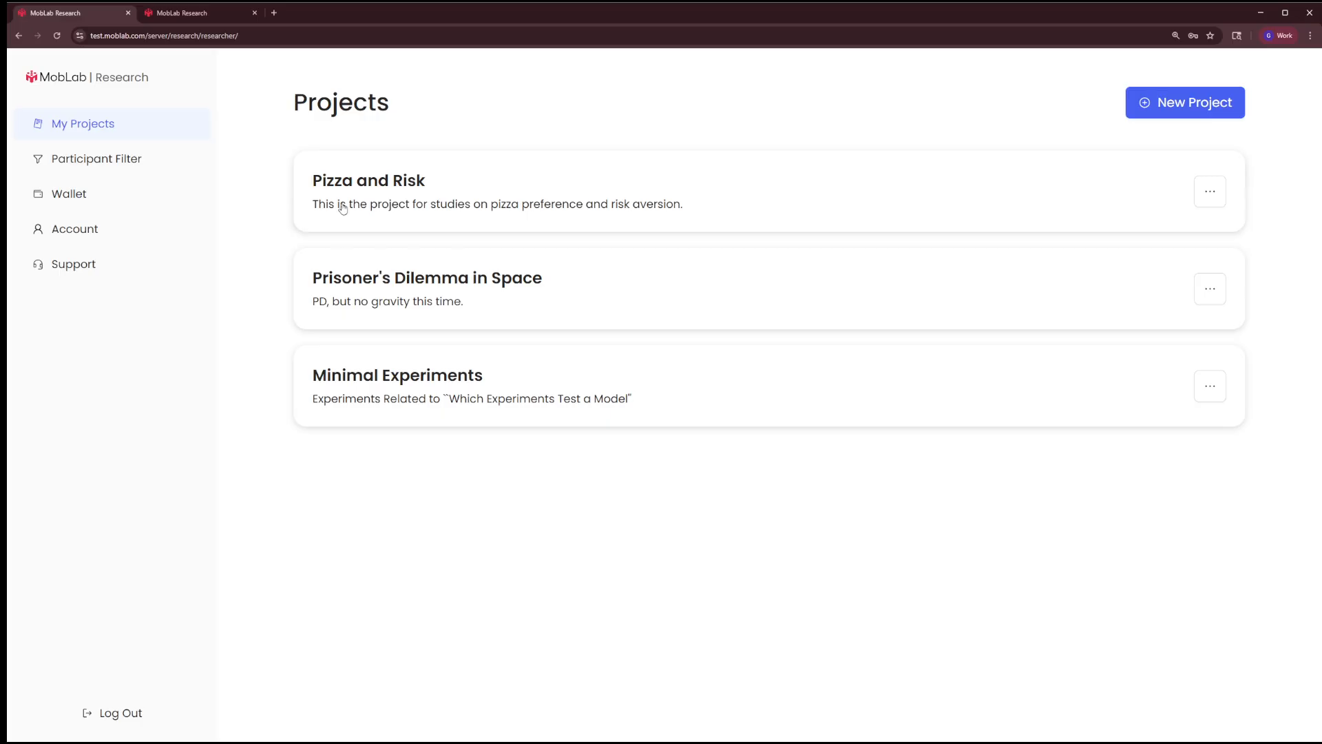
# Add a new study to the Pizza and Risk project and set its internal name to "Pilot 2873 for Pizza and Risk"
pyautogui.click(503, 183)
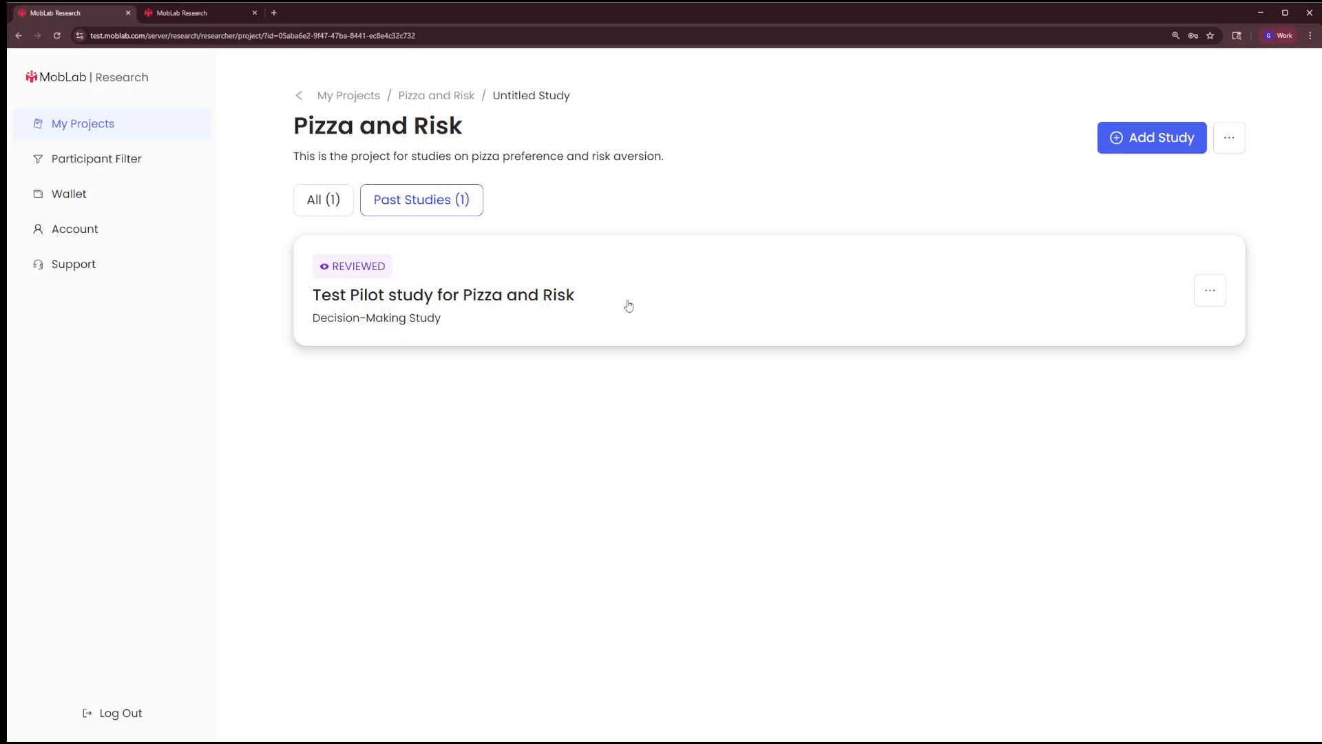
pyautogui.click(1138, 145)
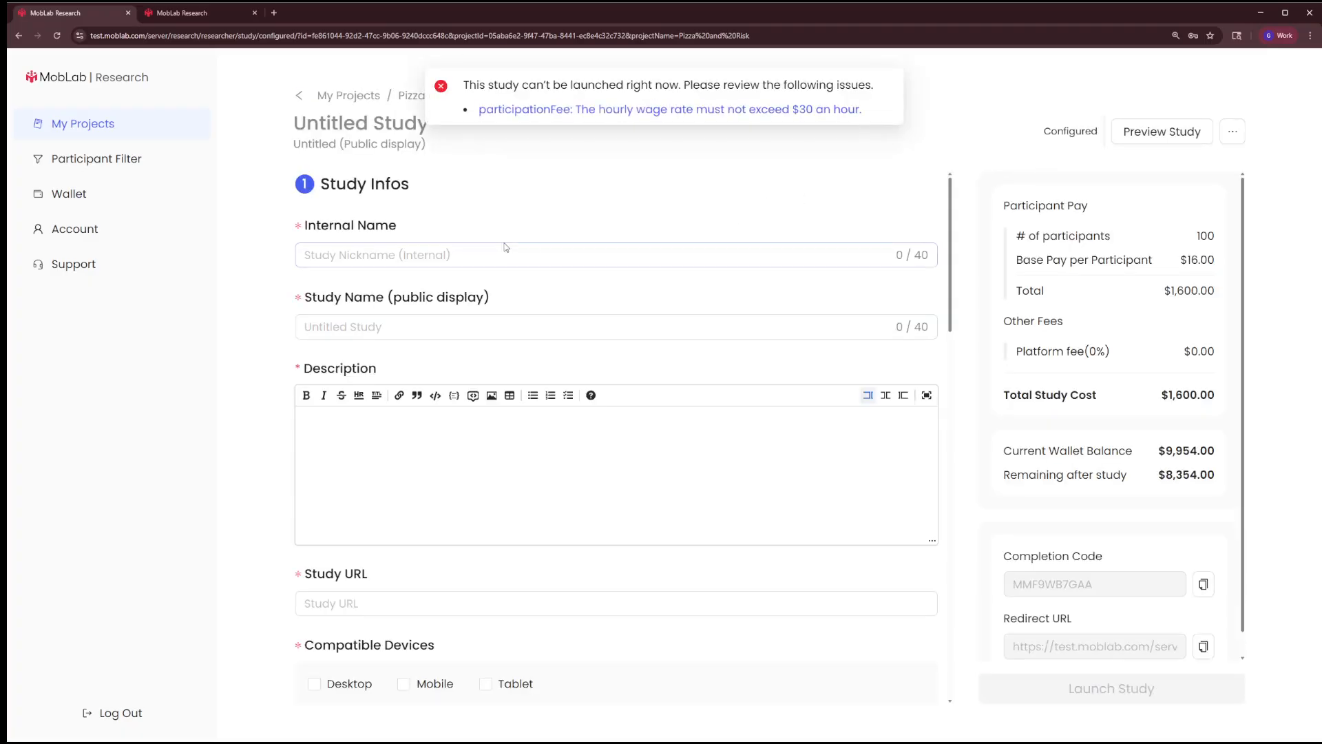
pyautogui.click(369, 254)
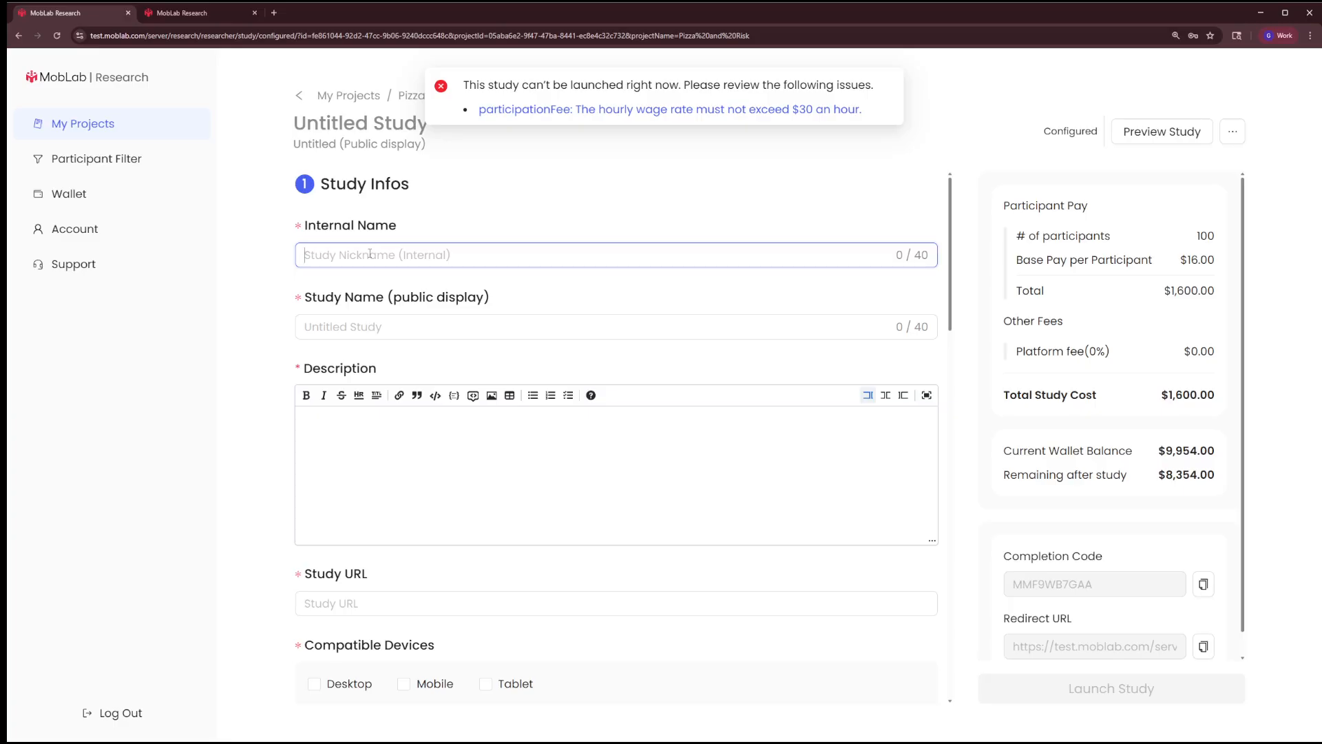
pyautogui.write('Pilot 2')
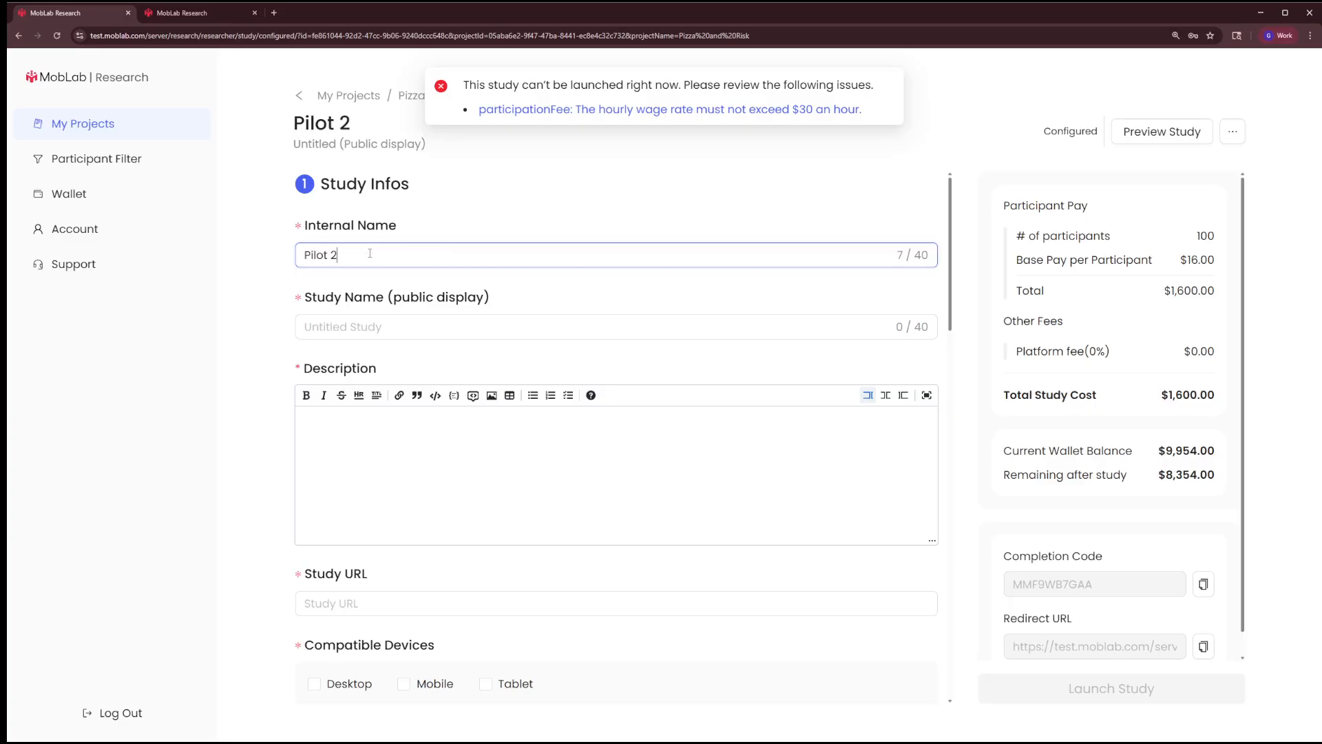
pyautogui.write('873 for Pizza and Risk')
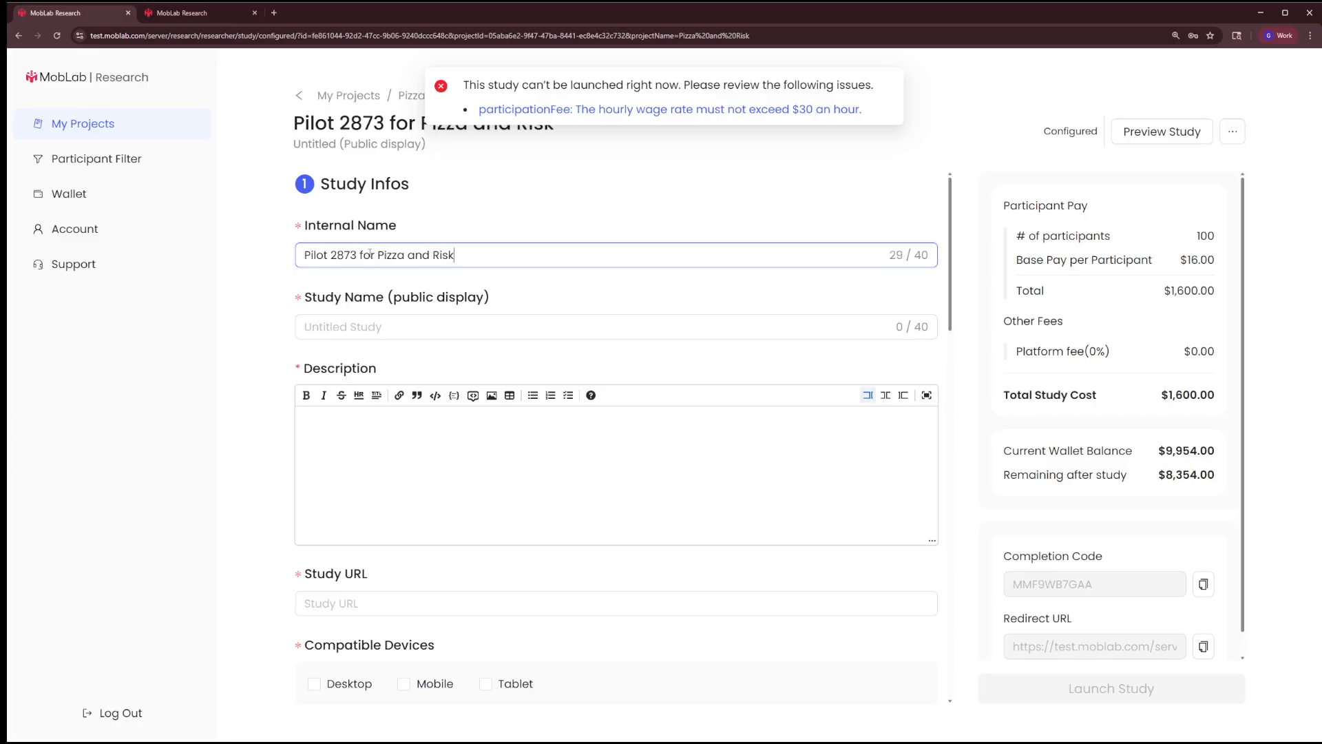
pyautogui.press('Tab')
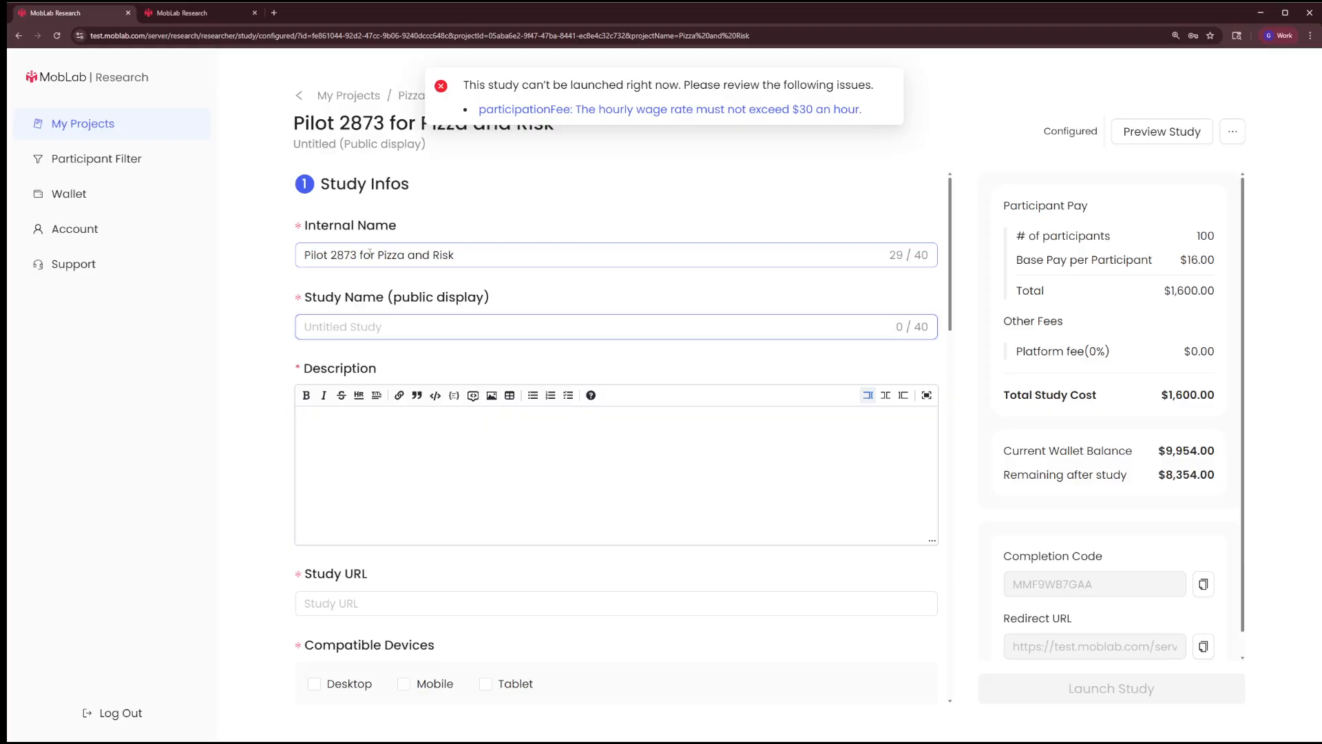
# Set the study's public display name to "Decision-Making Study"
pyautogui.write('Decision-Making Study')
pyautogui.press('Down')
pyautogui.press('Tab')
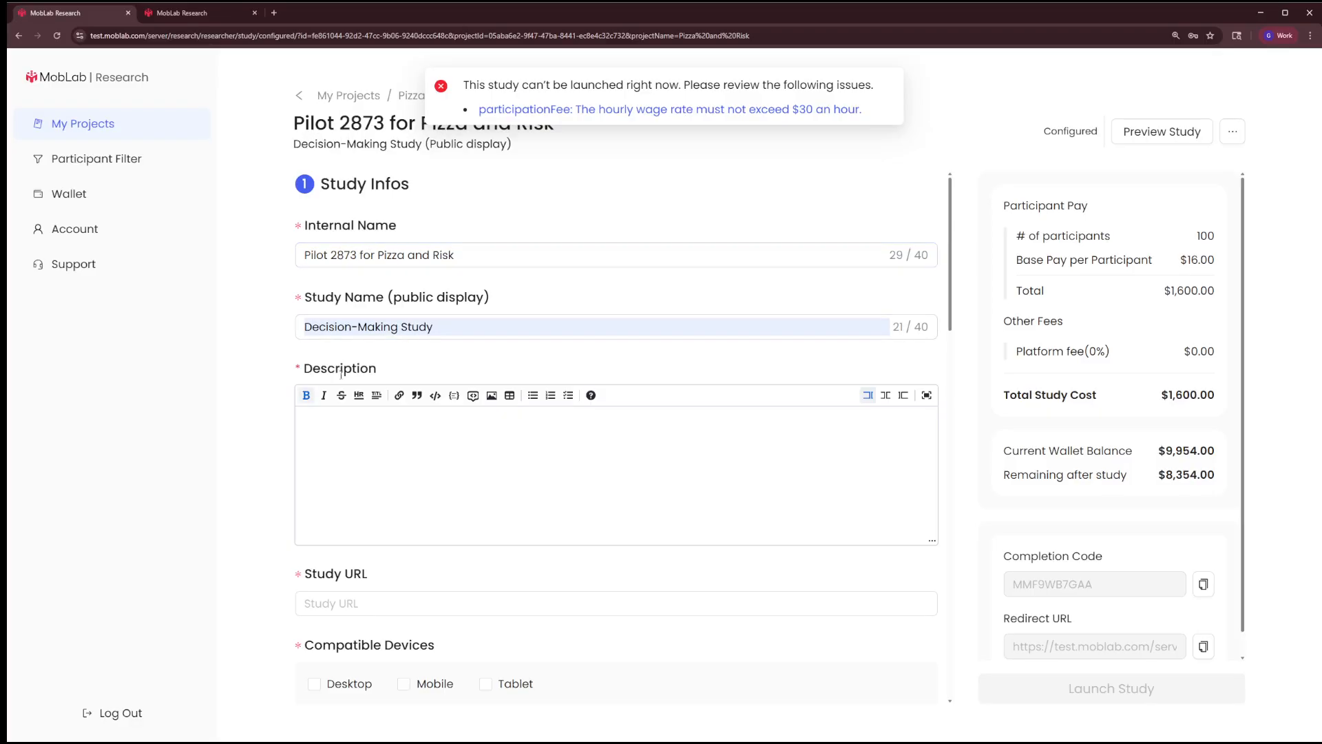
# Enter the description "In this study you will make some decisions. Your payment will be determined by your choices and potentially random chance." with "study" bolded
pyautogui.click(379, 454)
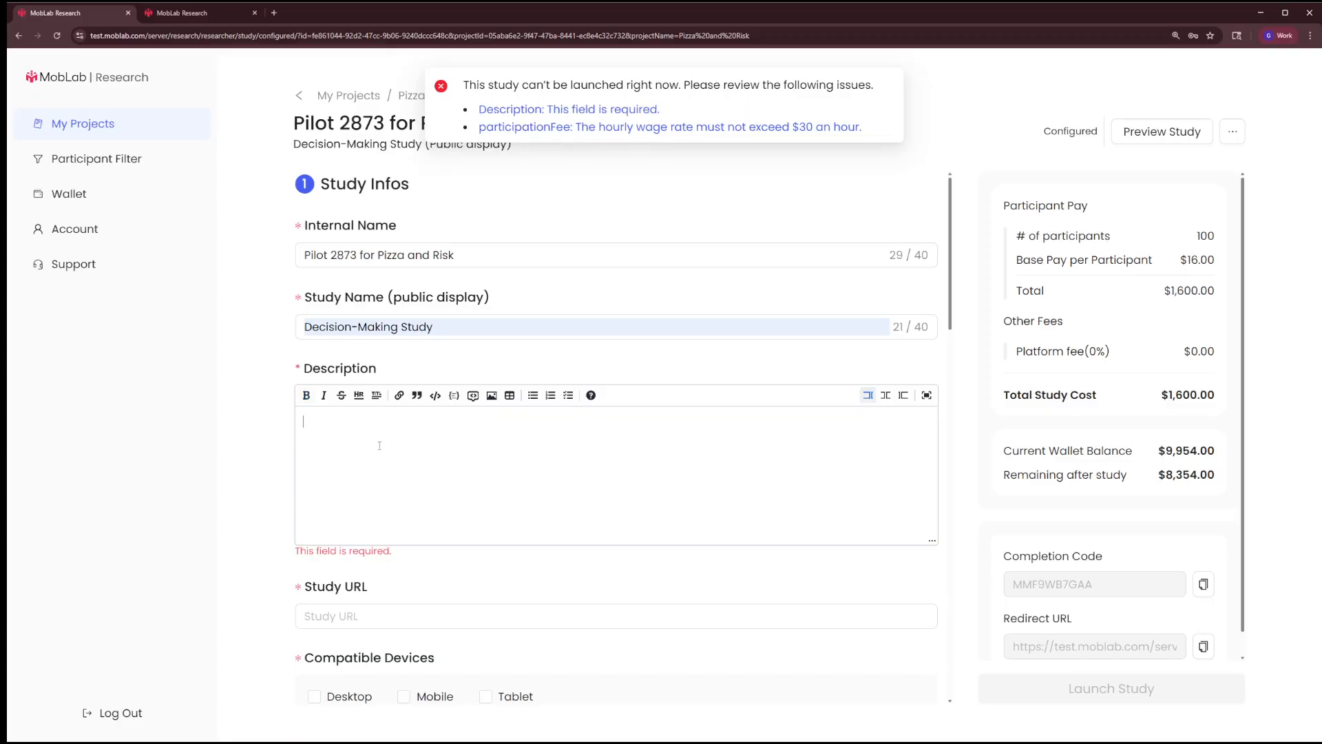
pyautogui.write('In this study you will make some decisions. Your payment will be determined by your choices and potentially random chance.')
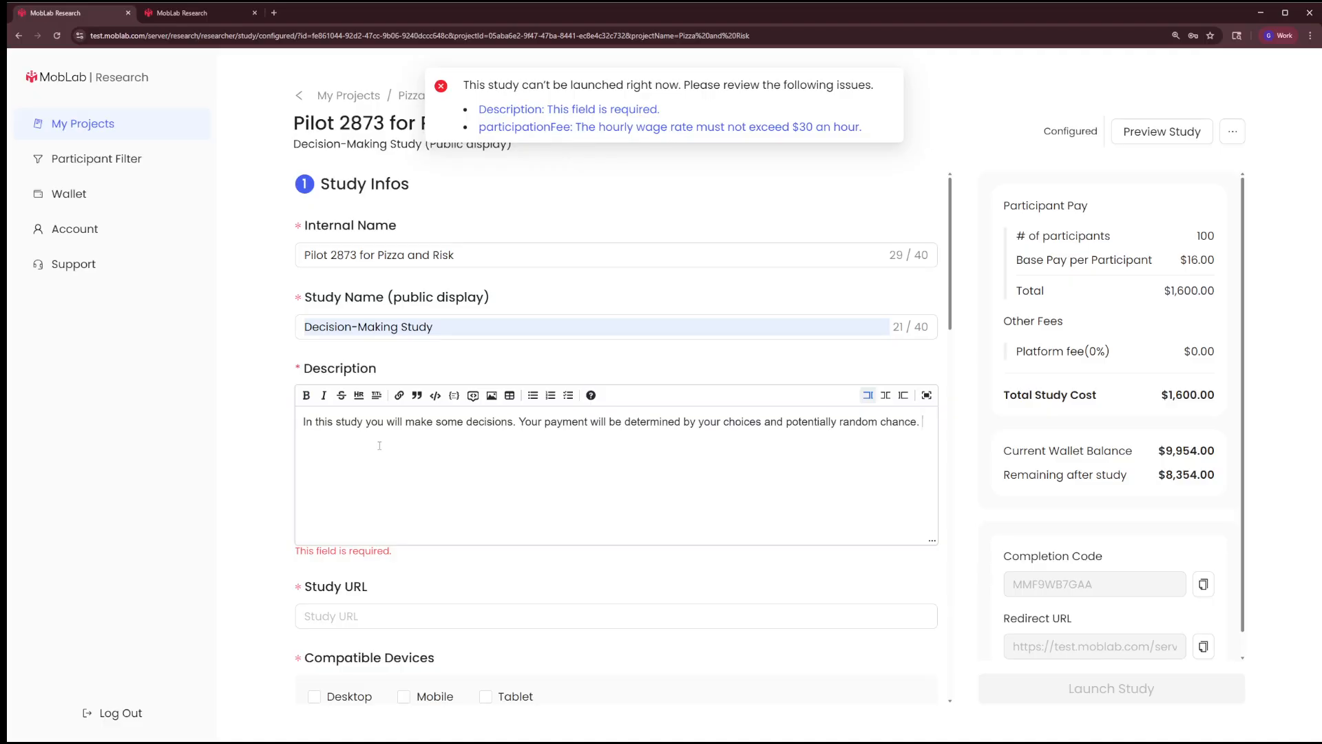
pyautogui.doubleClick(349, 420)
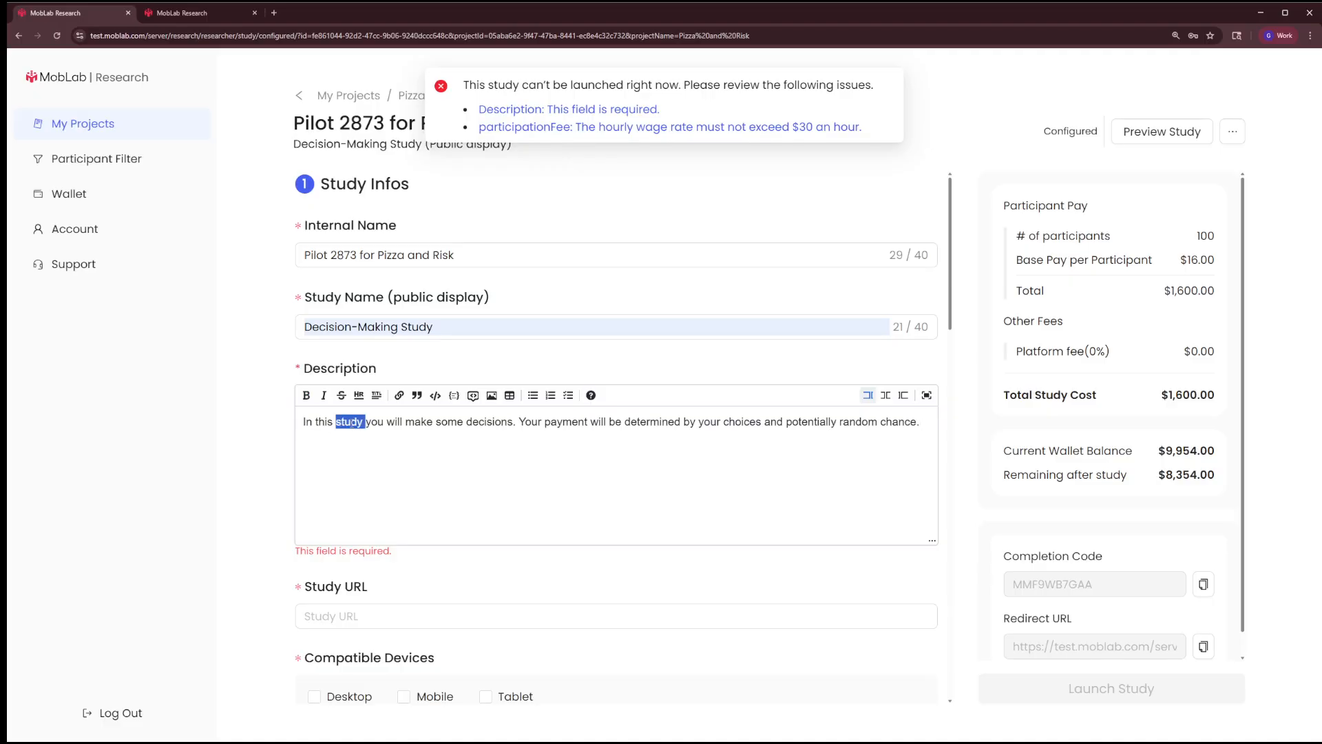
pyautogui.click(306, 396)
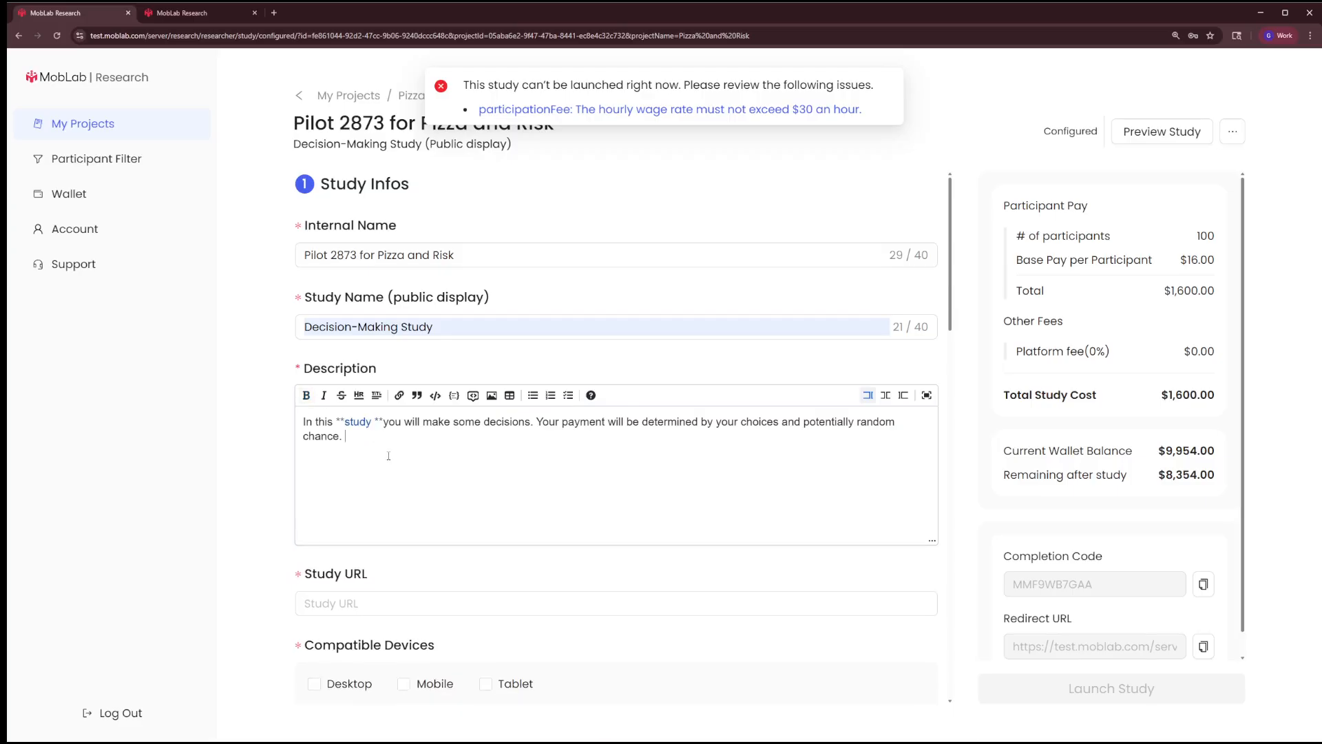
pyautogui.scroll(-2, 388, 455)
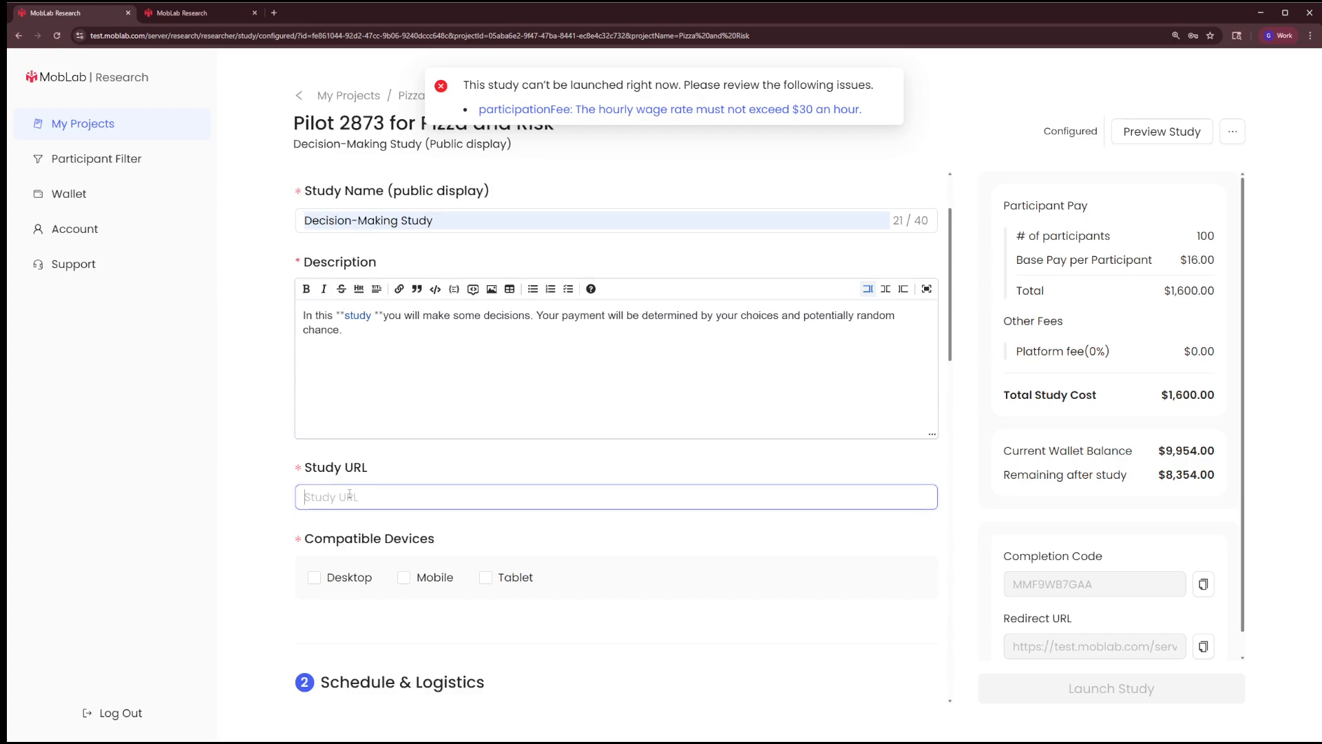
pyautogui.write('http://127.0.0.1:4067')
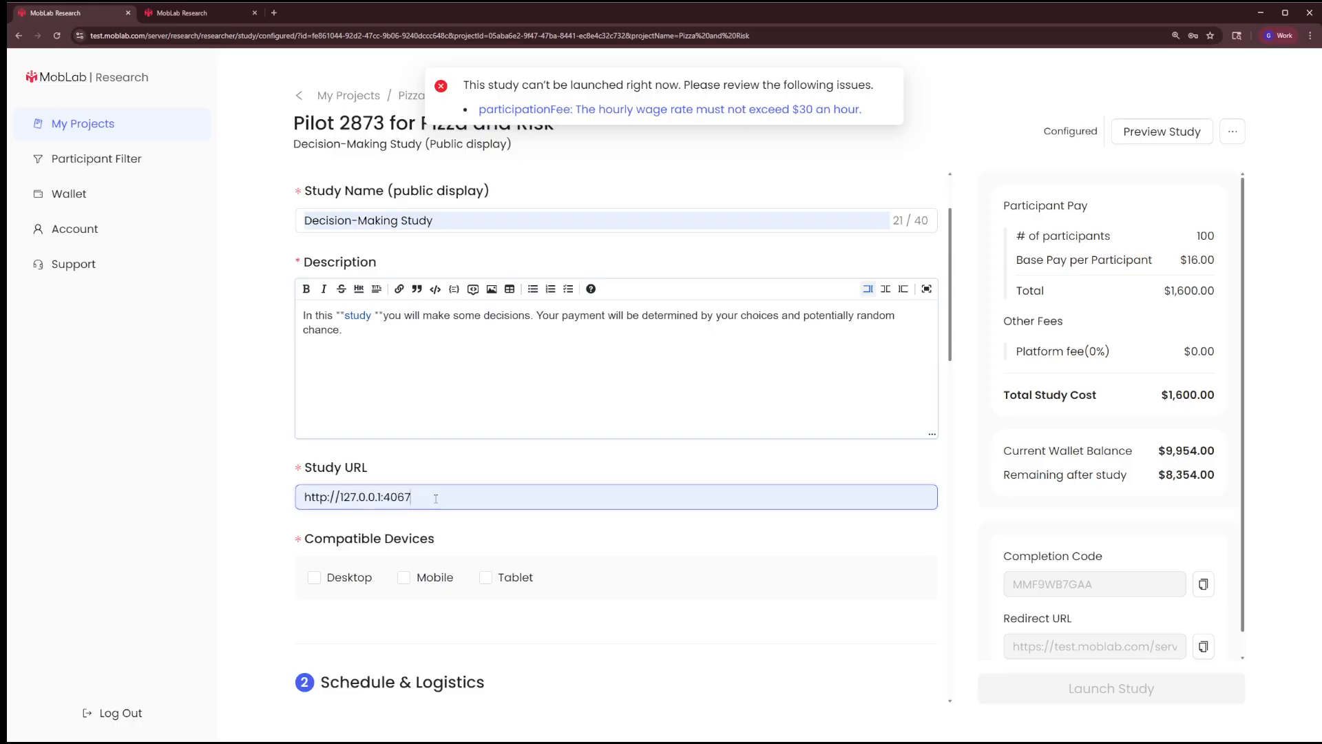
pyautogui.click(314, 576)
pyautogui.click(403, 577)
pyautogui.click(517, 578)
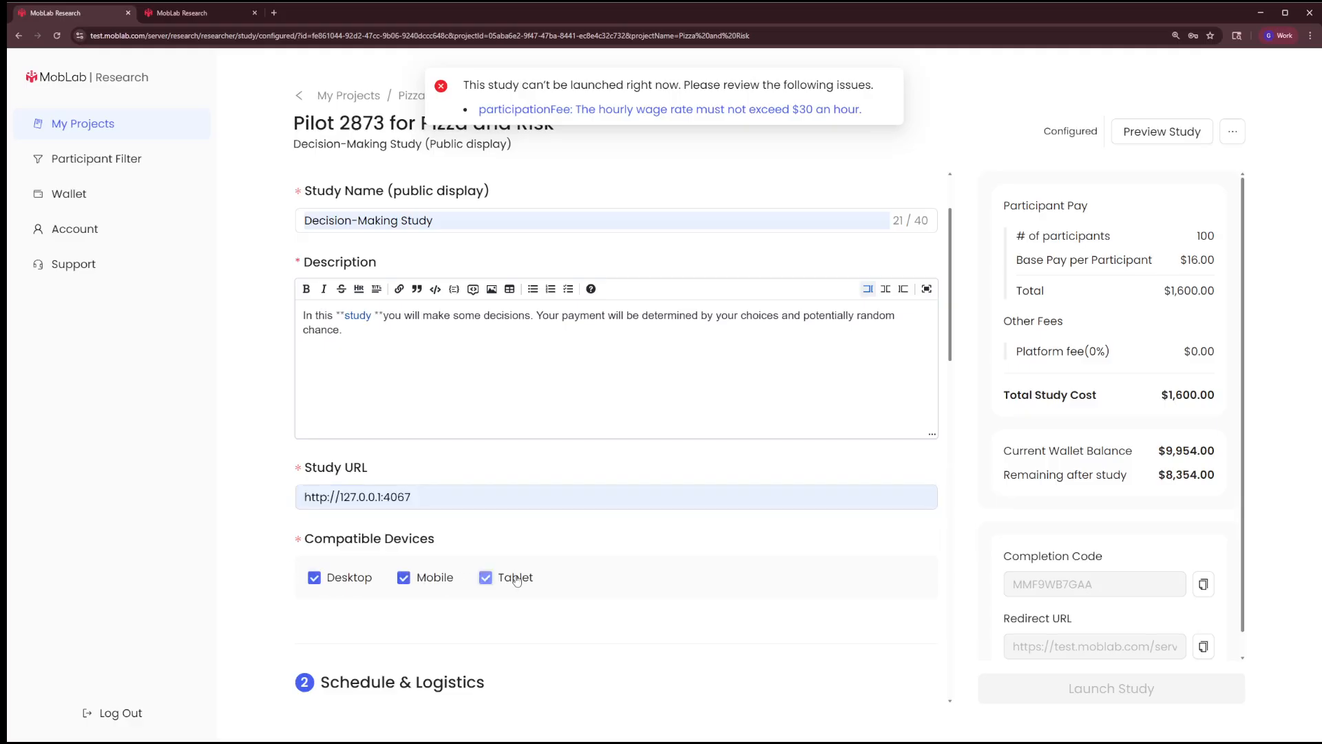
# Try the Live study type to see its schedule fields and return to Asynchronous
pyautogui.scroll(-5, 520, 585)
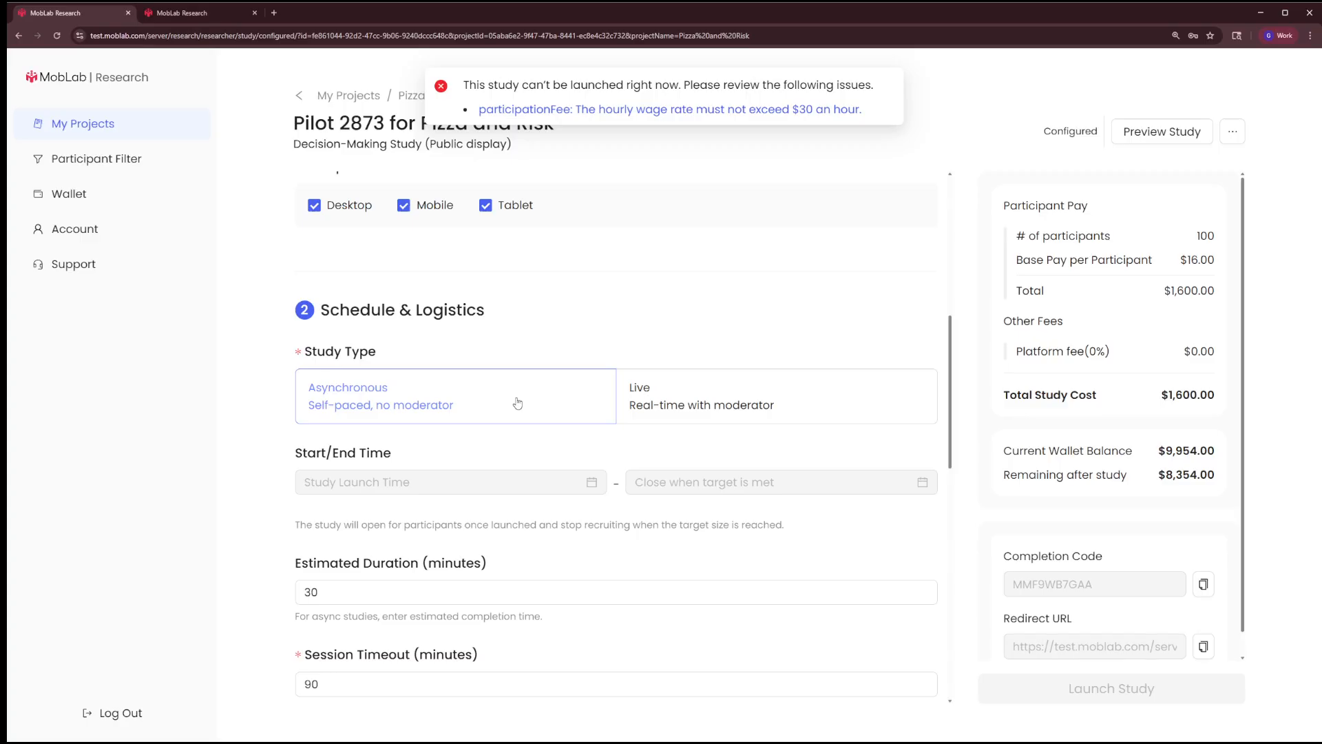
pyautogui.click(723, 403)
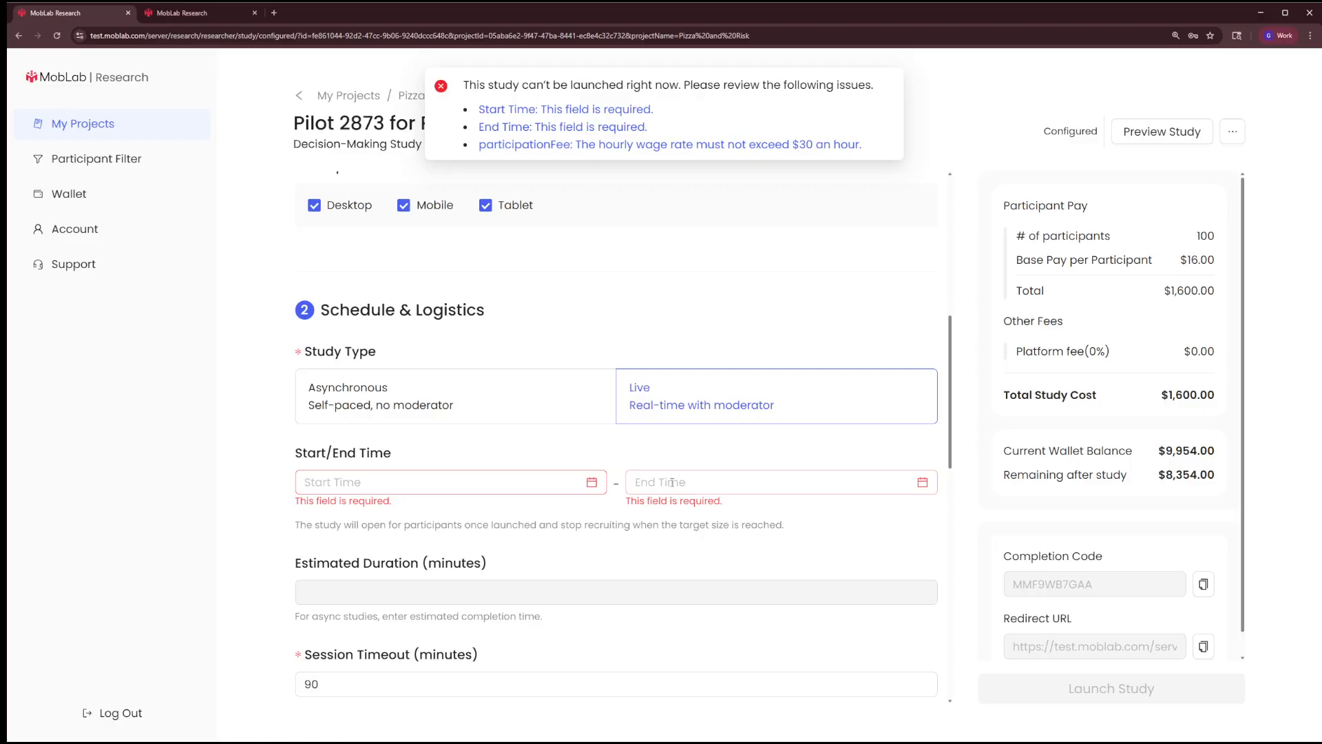
pyautogui.click(520, 394)
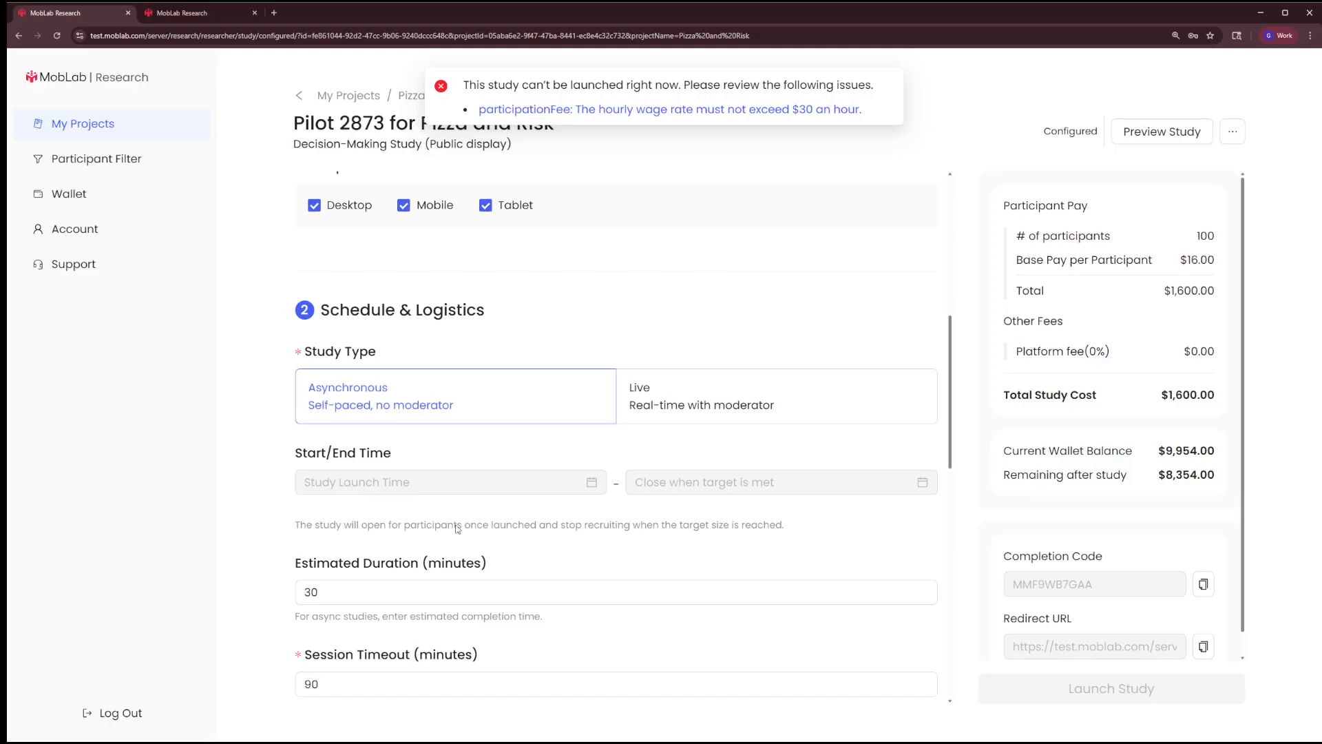
# Set the estimated duration to 5 minutes and the session timeout to 15 minutes
pyautogui.moveTo(378, 594); pyautogui.dragTo(190, 616)
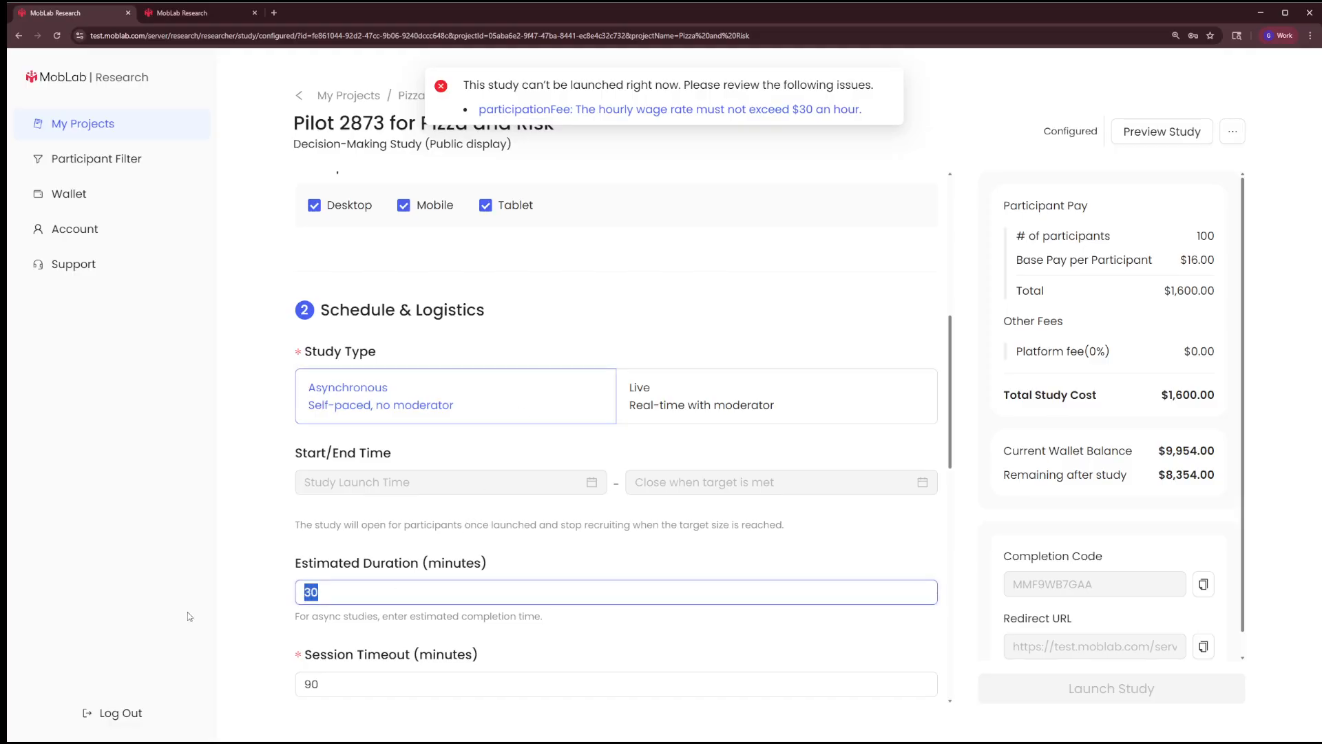
pyautogui.write('5')
pyautogui.press('Tab')
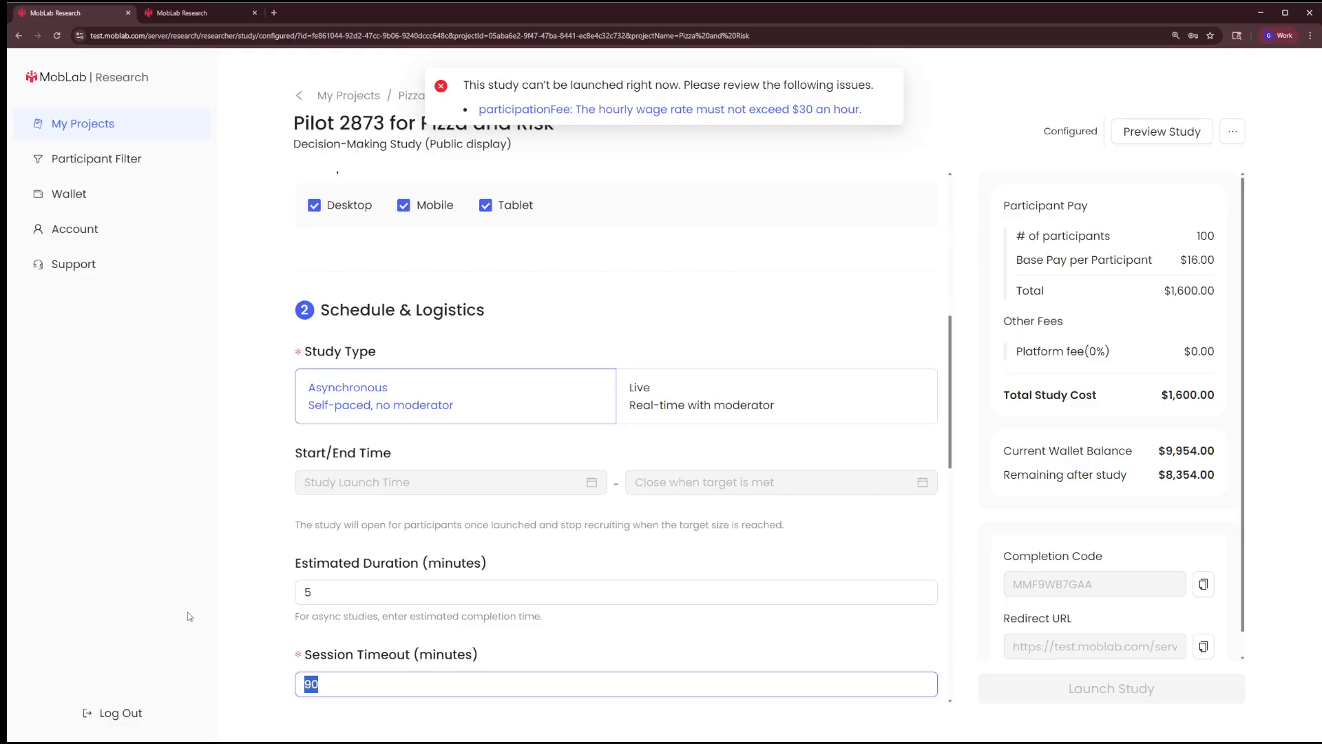
pyautogui.write('15')
pyautogui.scroll(-2, 364, 549)
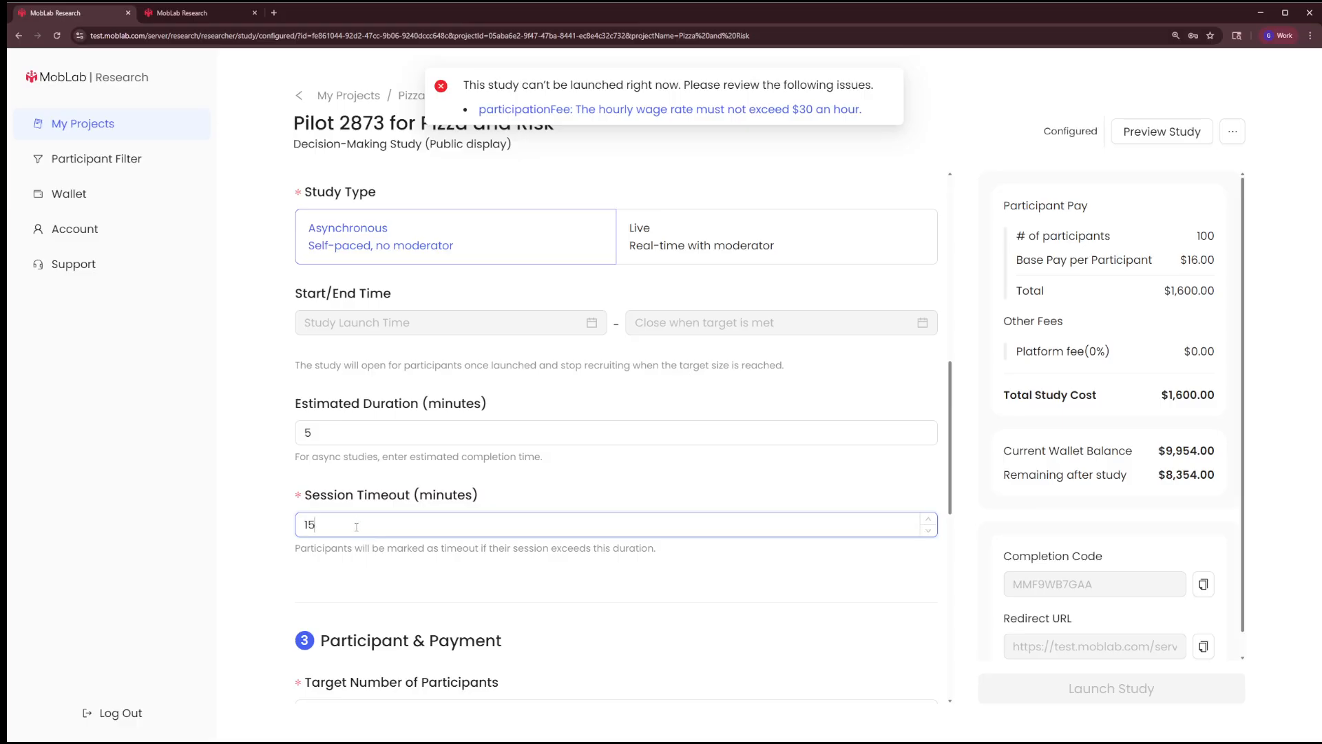
# Set the target number of participants to 10
pyautogui.doubleClick(322, 524)
pyautogui.scroll(-3, 332, 523)
pyautogui.press('Tab')
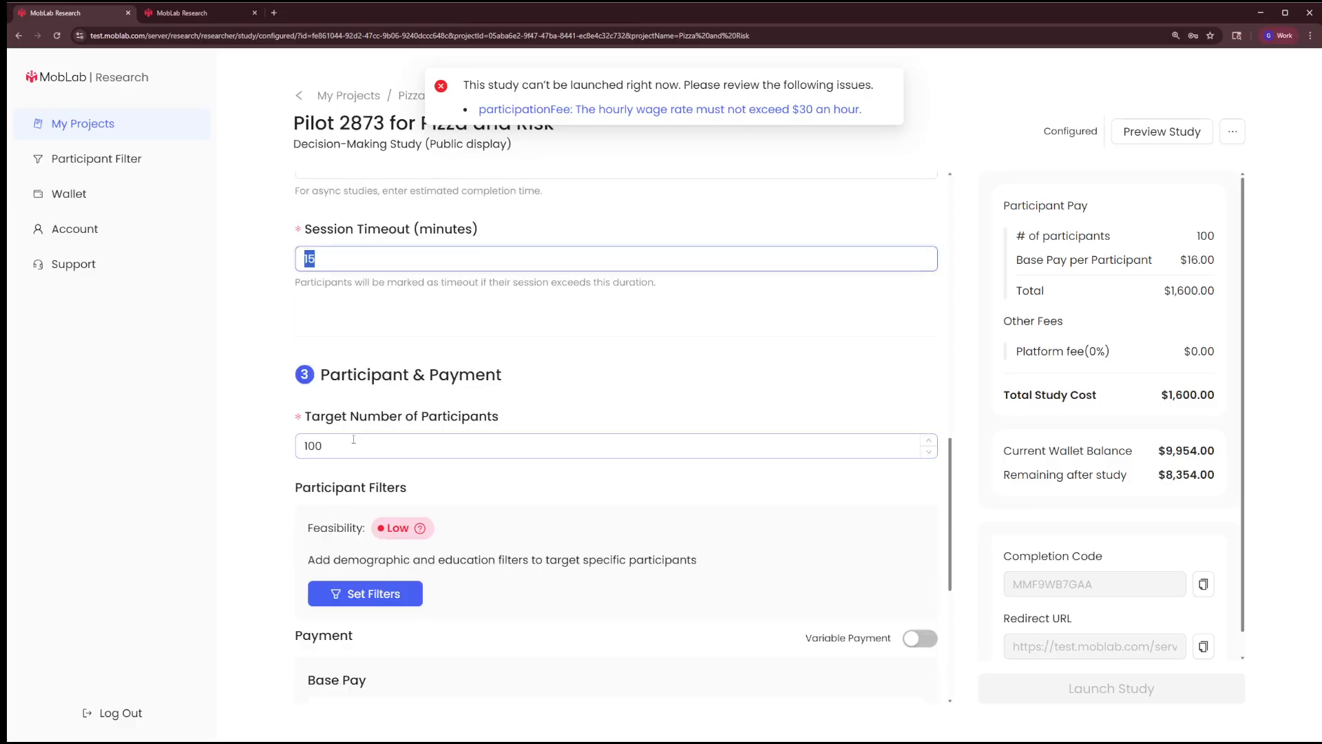
pyautogui.write('10')
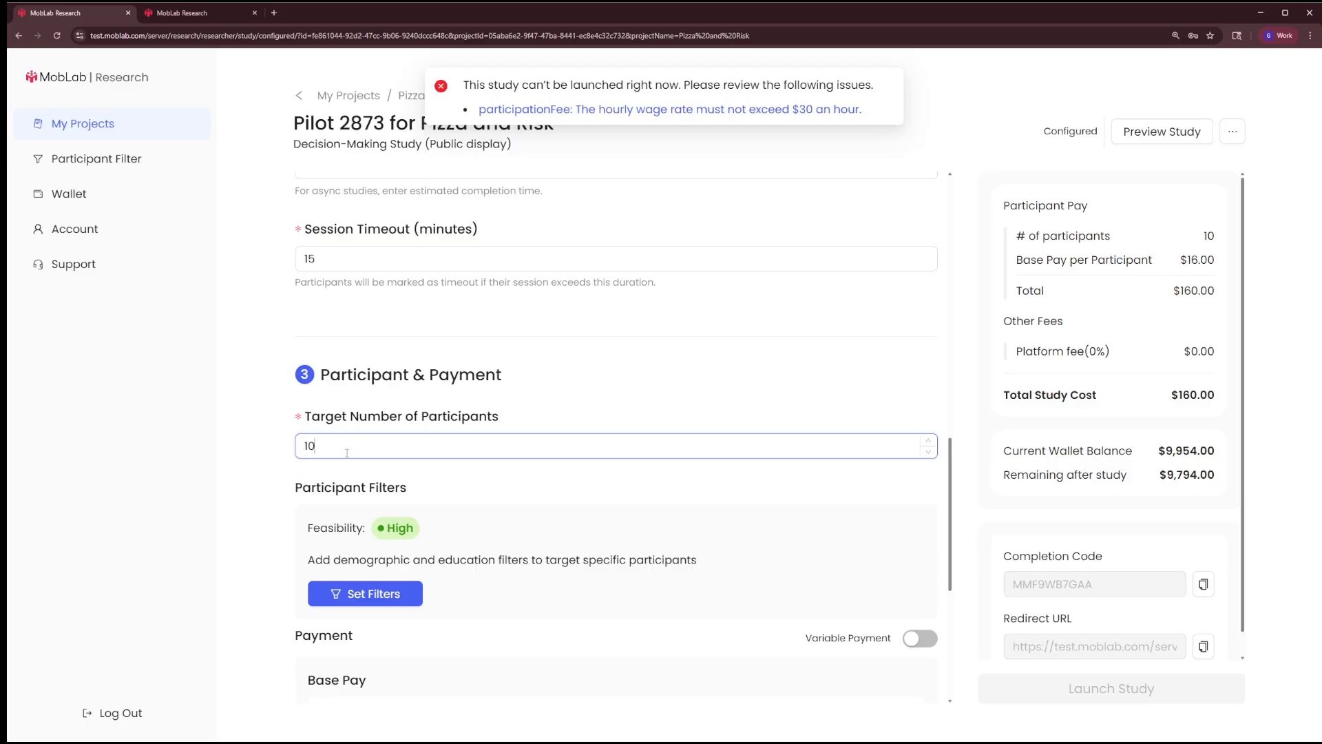
pyautogui.write('0')
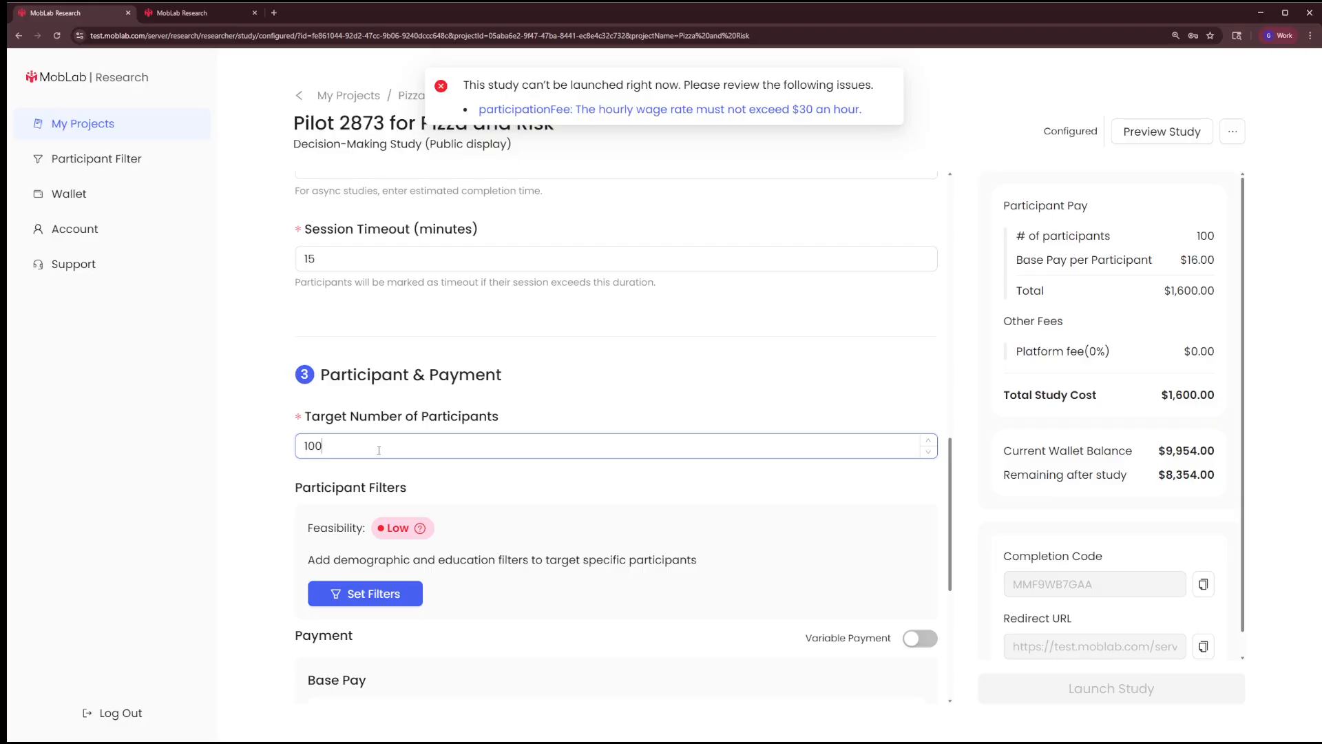
# Try participant targets of 100 and more to compare recruitment feasibility, and return the target to 10
pyautogui.write('000')
pyautogui.press('BackSpace')
pyautogui.press('BackSpace')
pyautogui.press('BackSpace')
pyautogui.press('BackSpace')
# Review the available demographic and education participant filters and close them without applying any
pyautogui.click(377, 596)
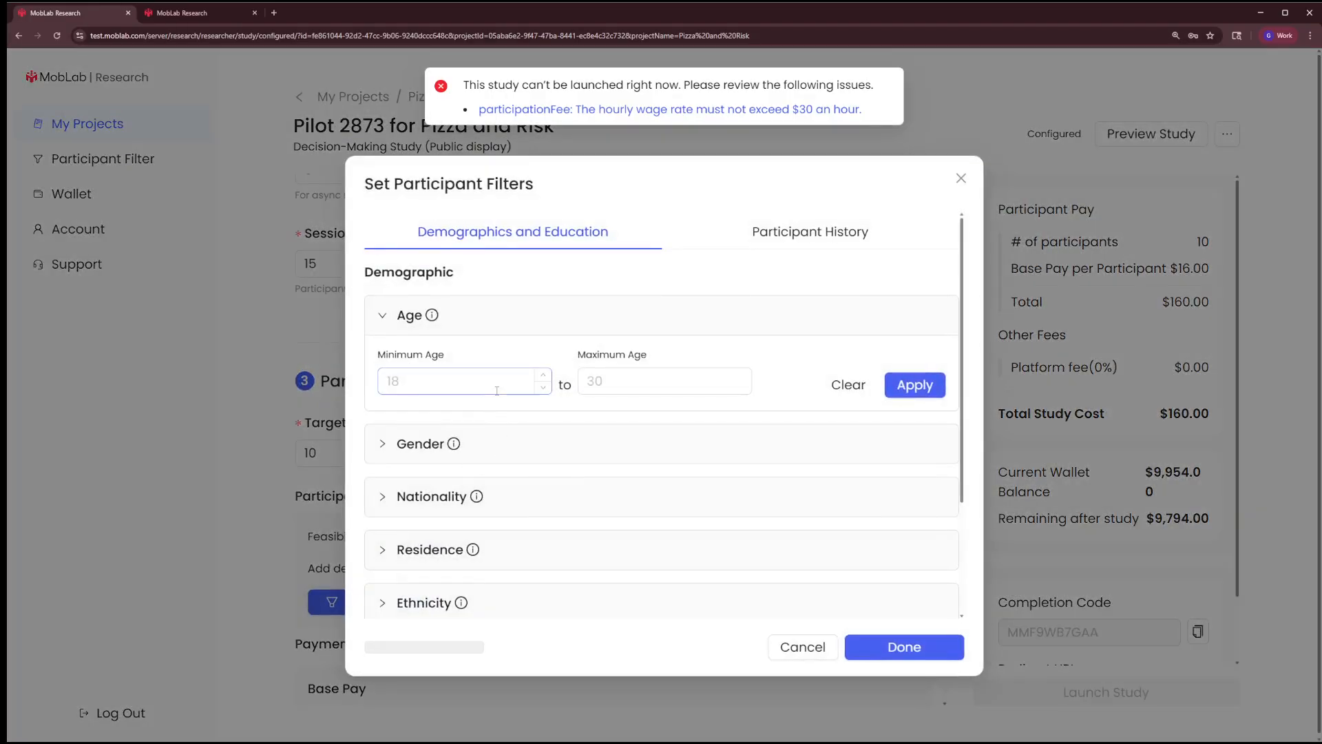
pyautogui.scroll(-3, 529, 437)
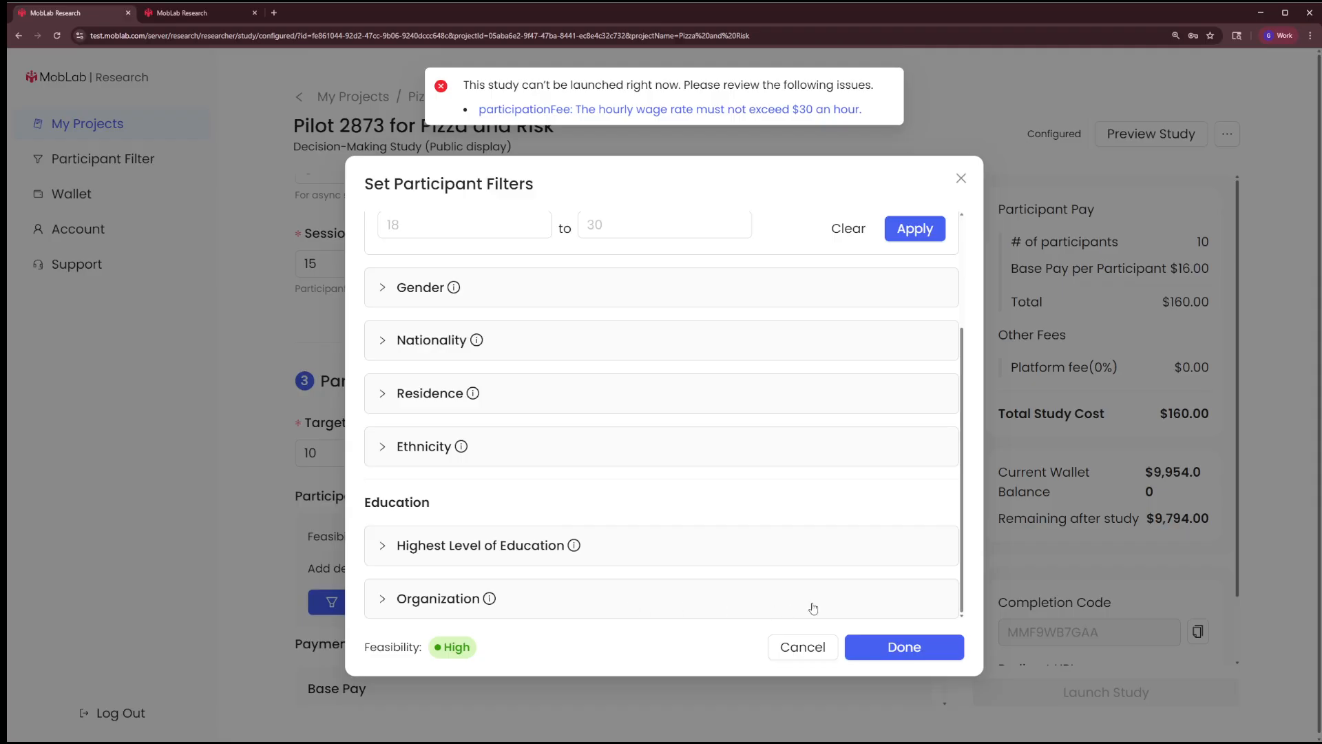
pyautogui.click(960, 179)
# Set the base pay per participant to 1 USD
pyautogui.scroll(-5, 565, 434)
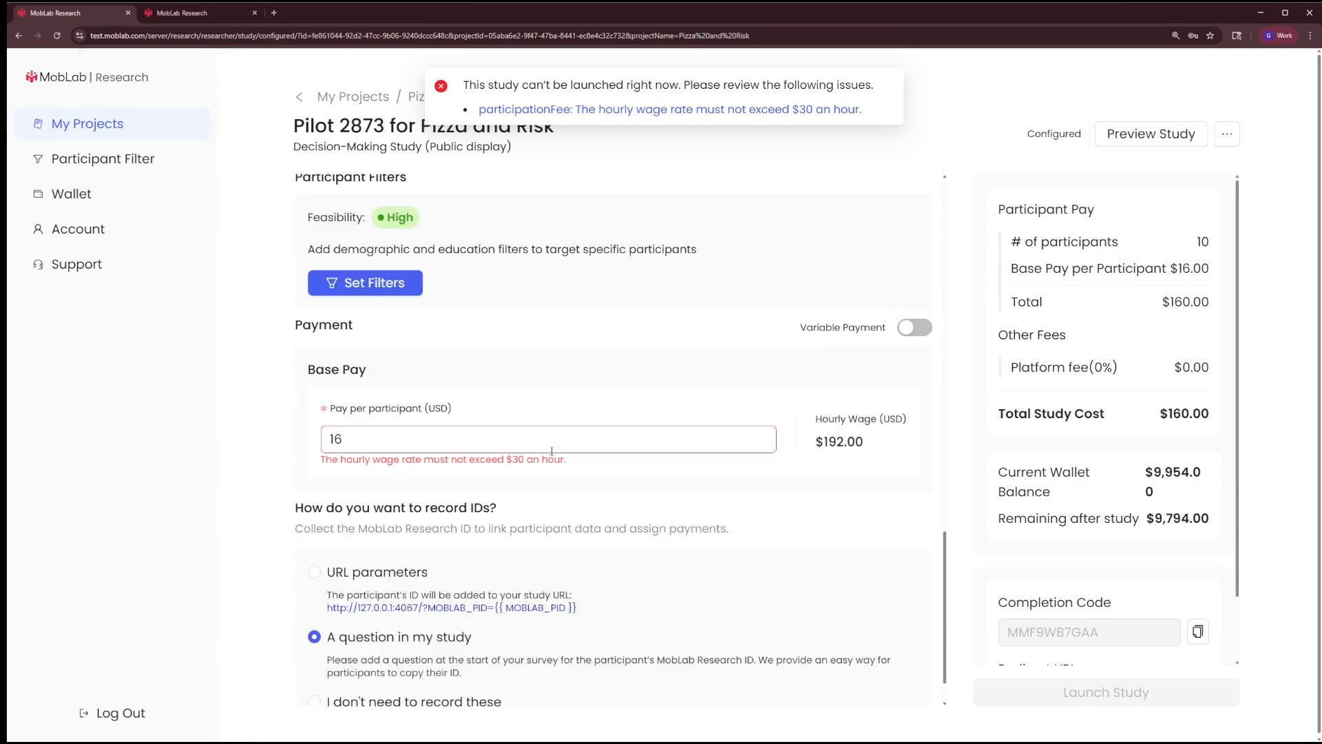
pyautogui.moveTo(391, 444); pyautogui.dragTo(256, 440)
pyautogui.write('1')
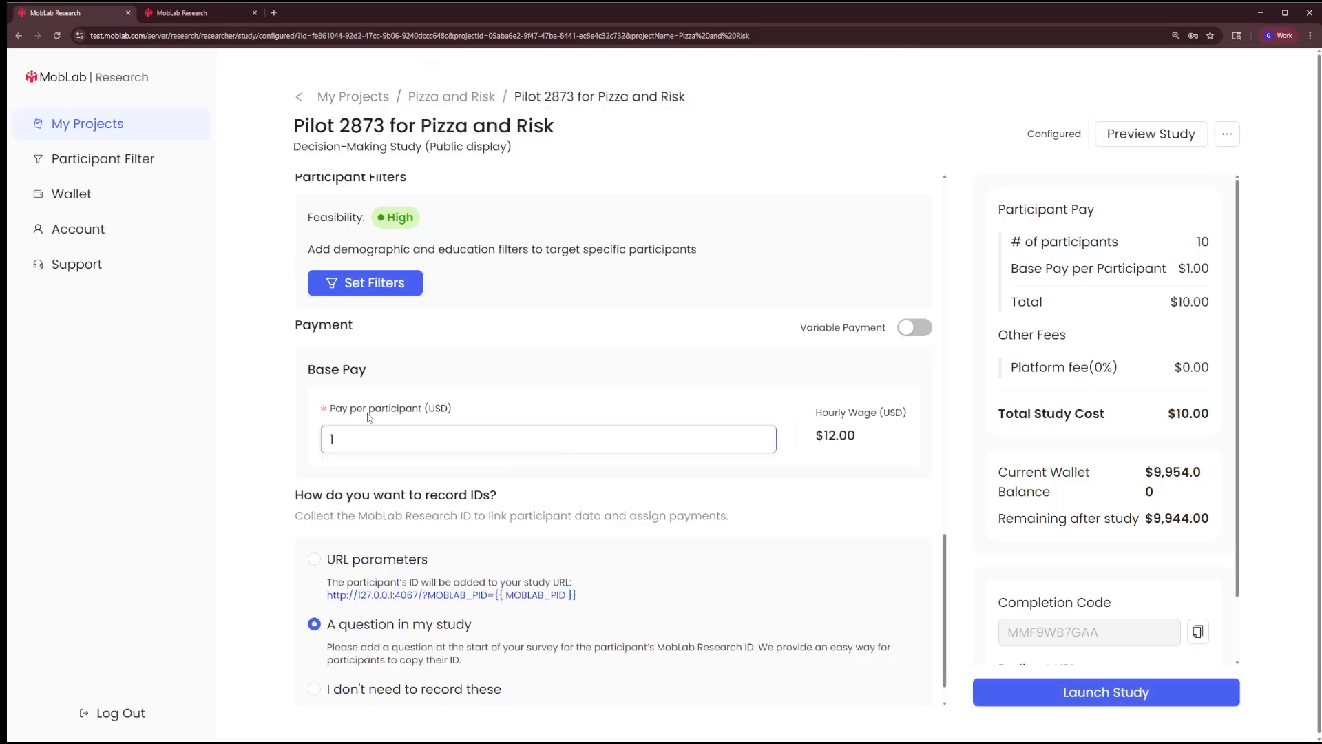
# Enable variable payment with a maximum bonus of $10 and an estimated average bonus of $5
pyautogui.click(915, 328)
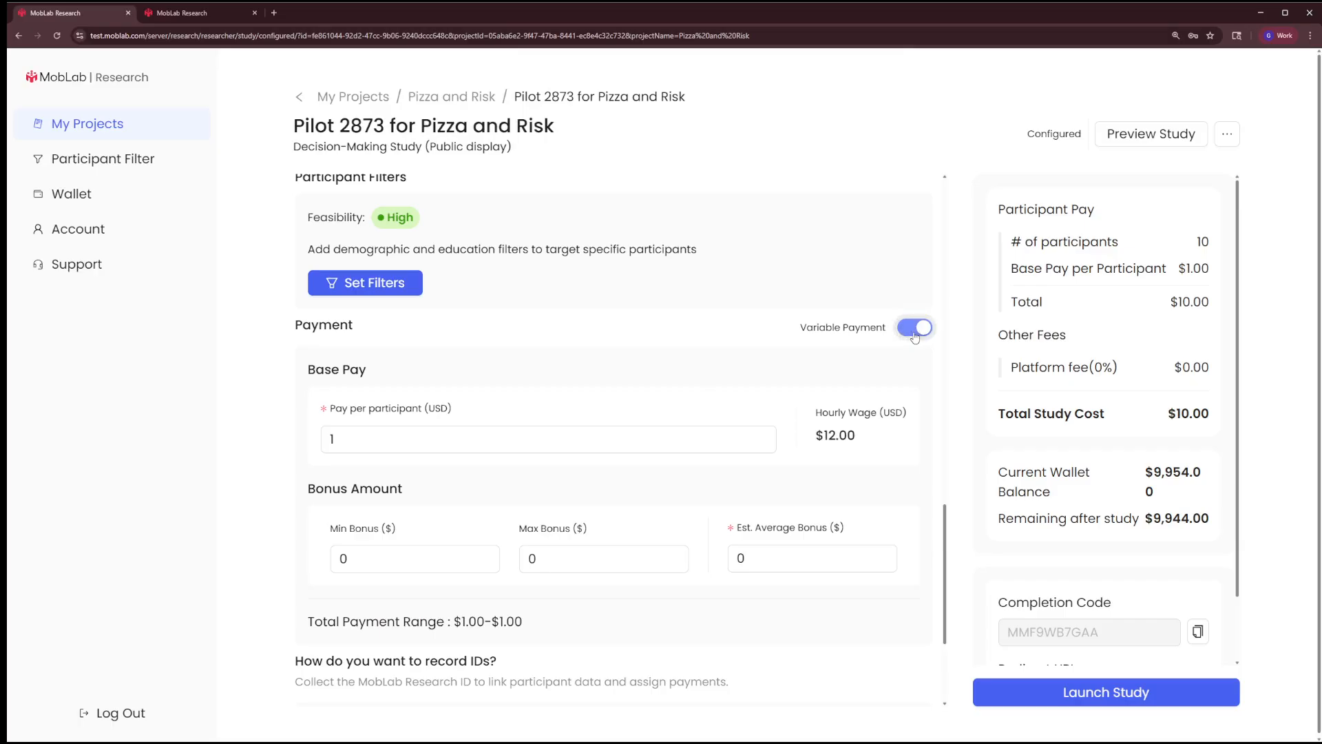
pyautogui.scroll(-2, 601, 398)
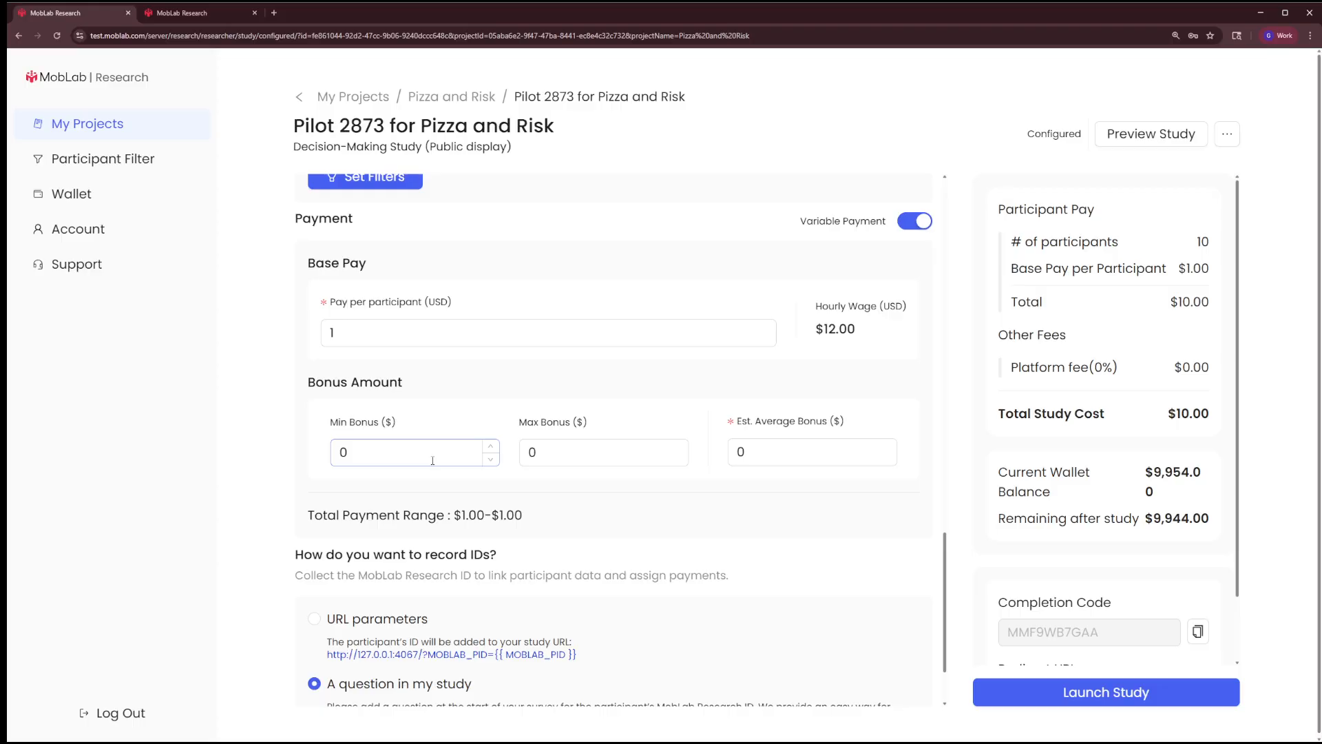
pyautogui.press('Tab')
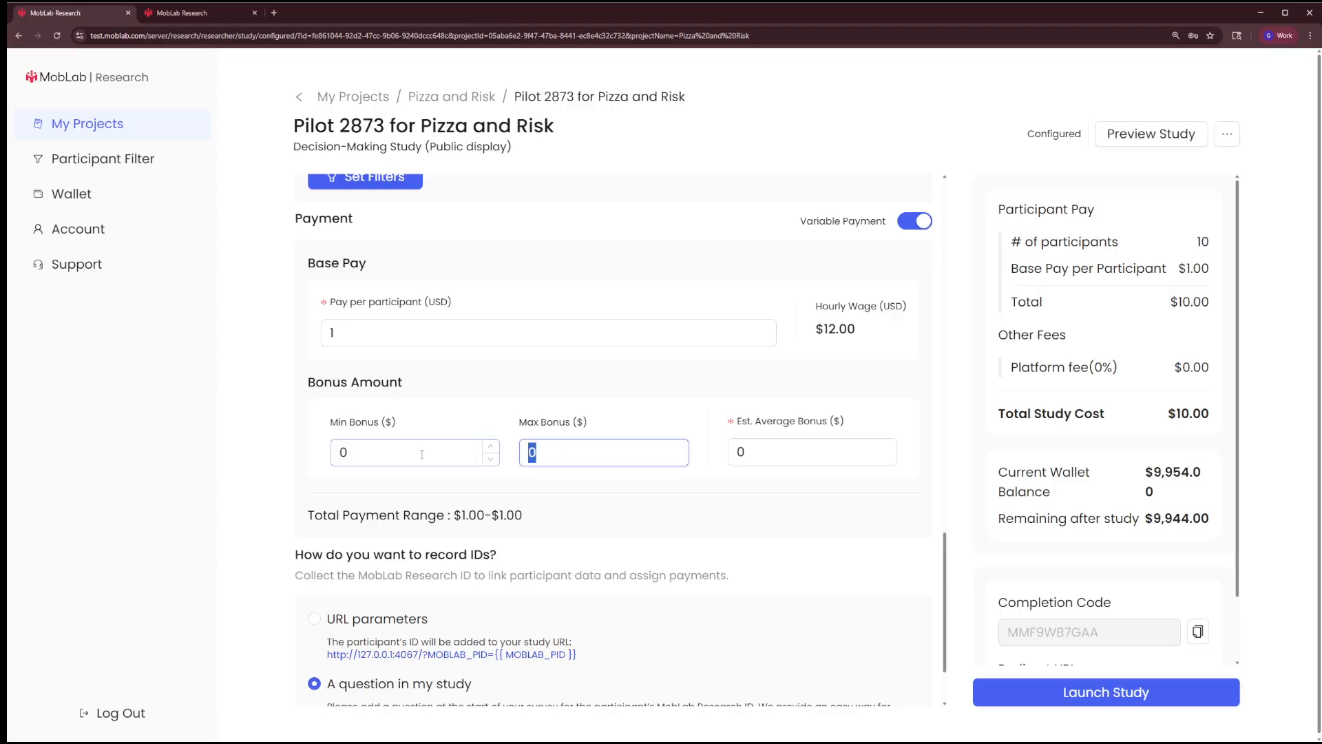
pyautogui.write('10')
pyautogui.press('Tab')
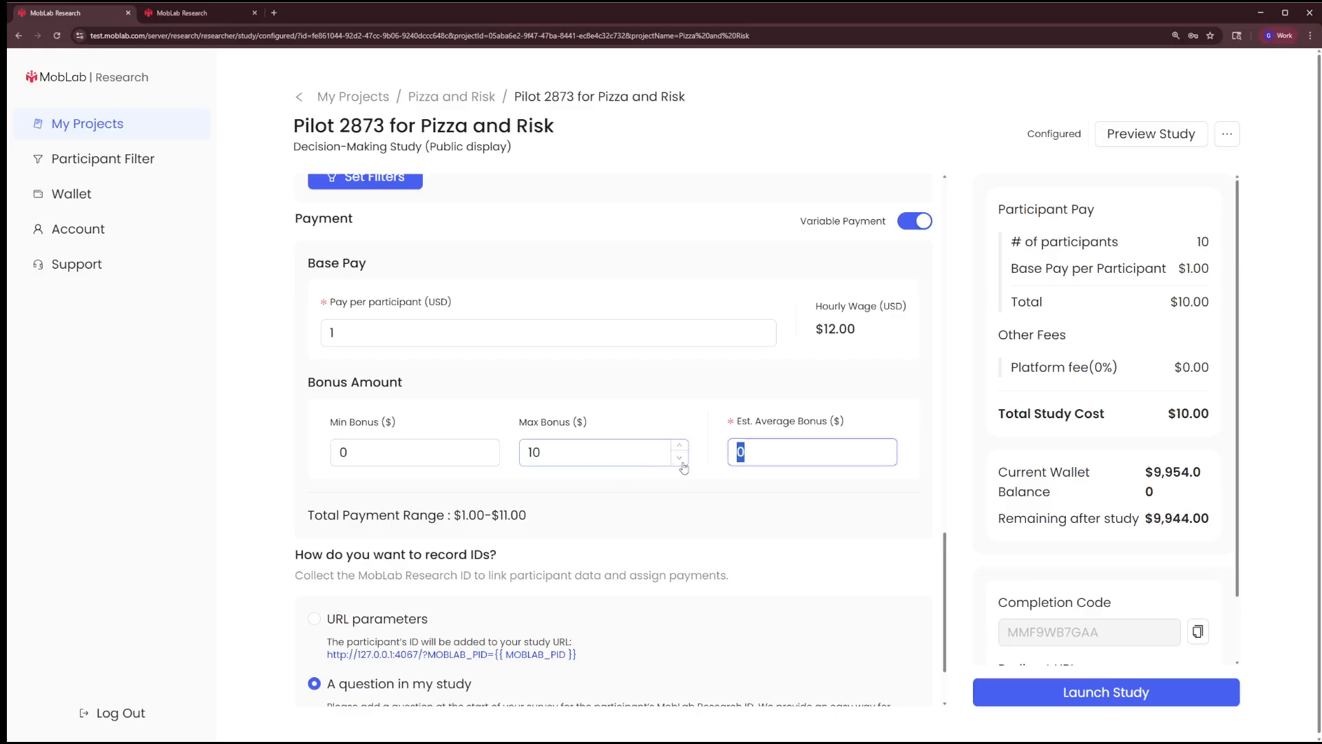
pyautogui.write('5')
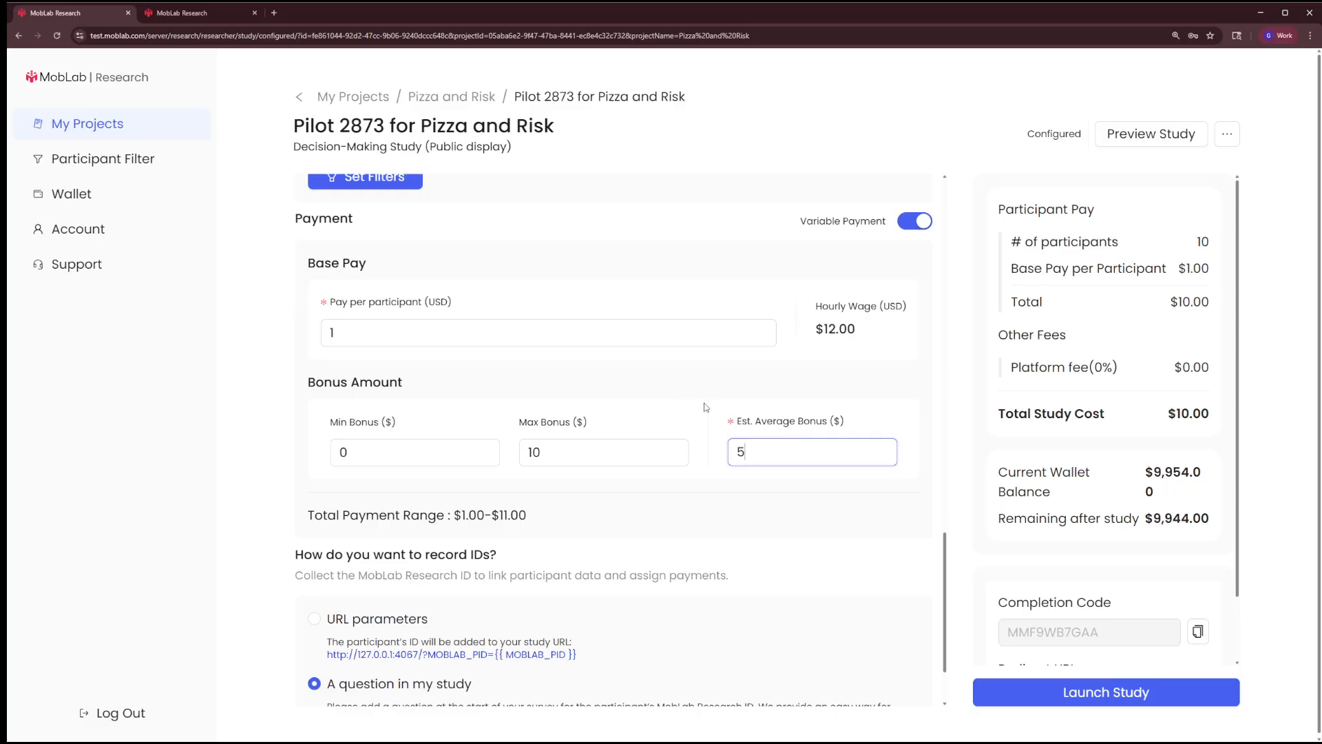
# Choose URL parameters as the method for recording participant IDs and review the payment settings
pyautogui.scroll(-2, 704, 407)
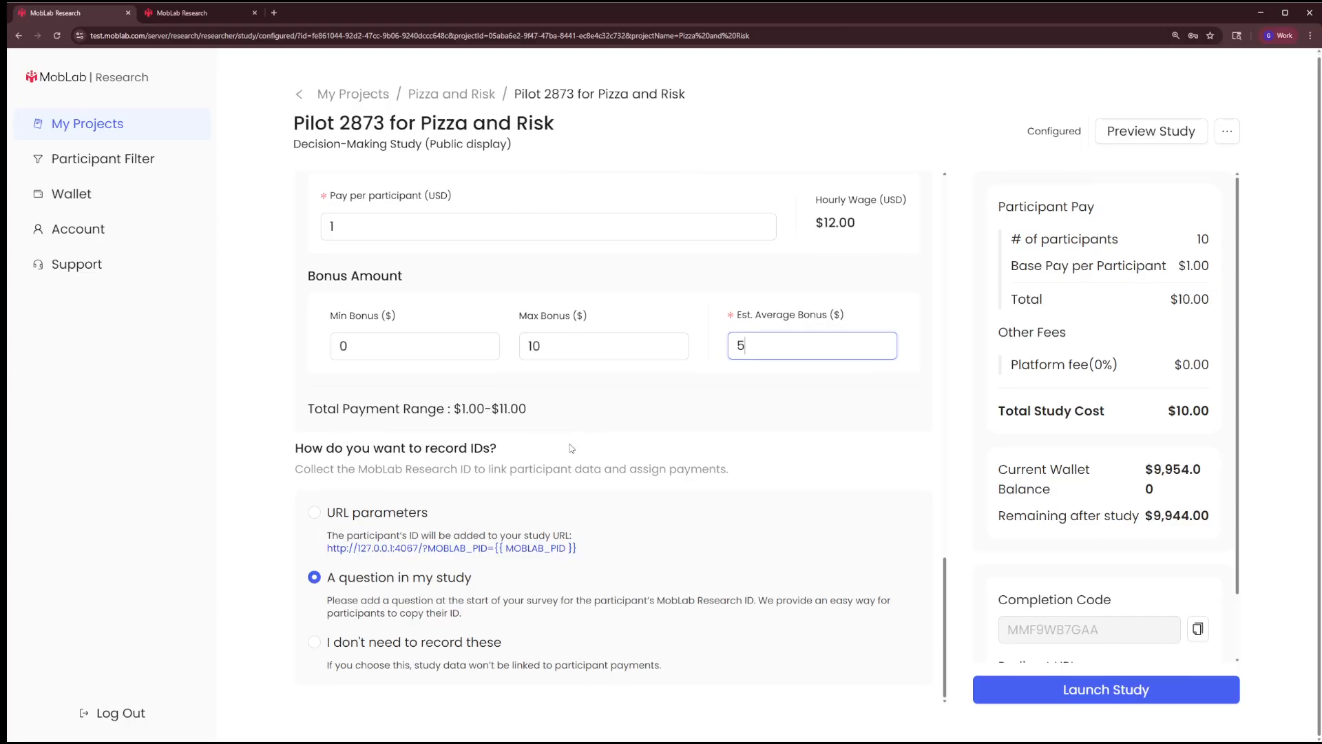
pyautogui.click(314, 513)
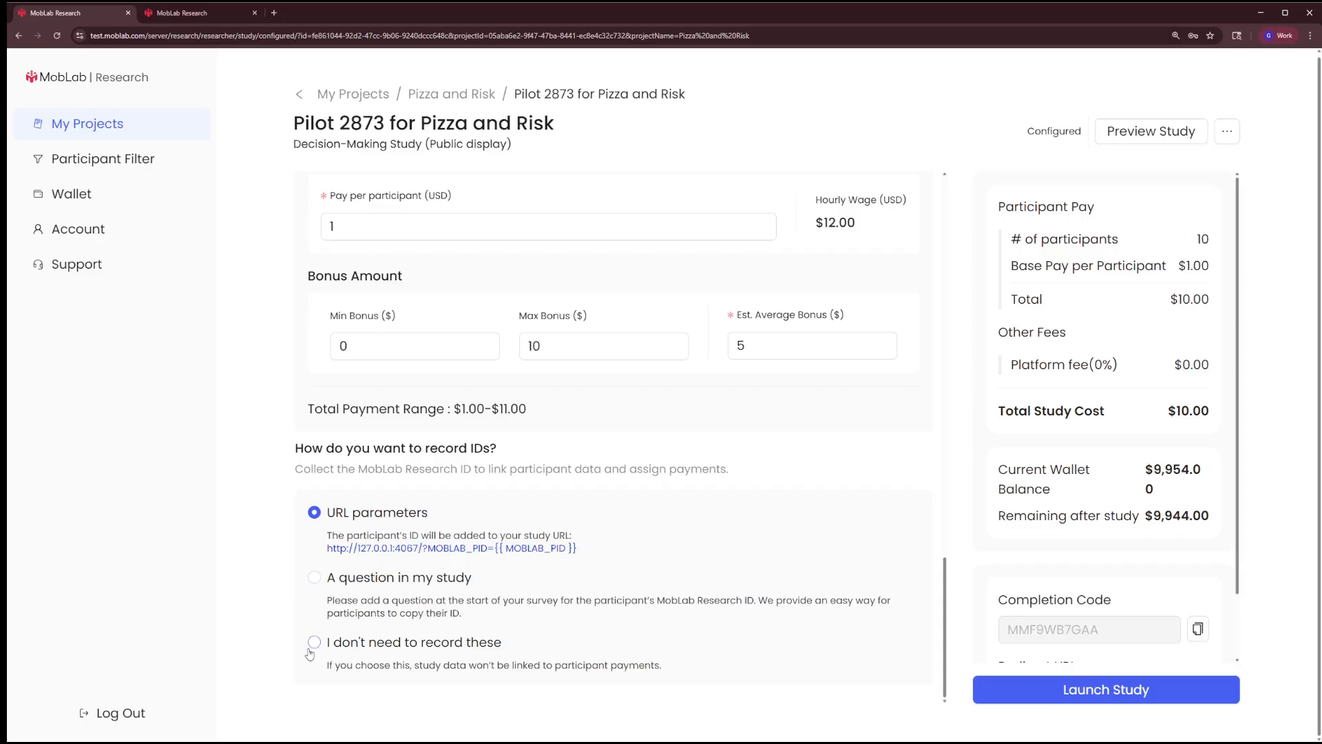
pyautogui.scroll(3, 745, 358)
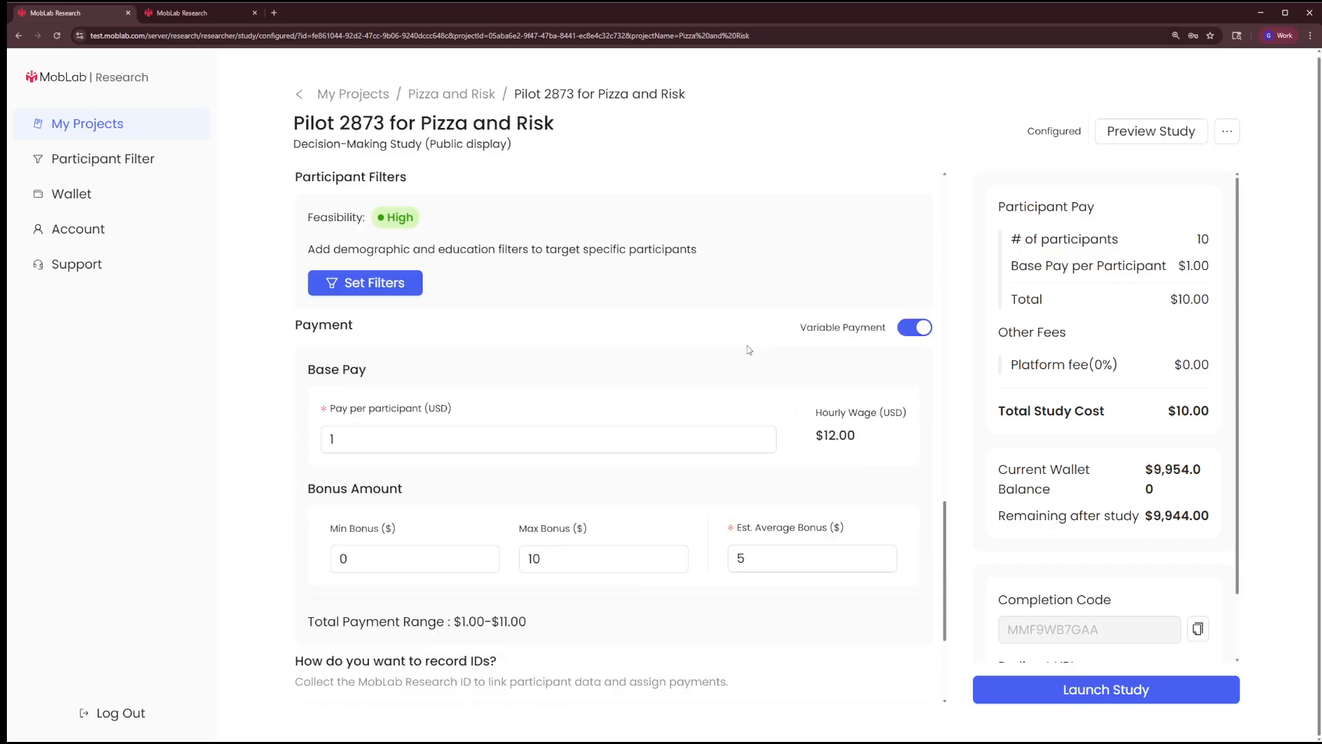
pyautogui.scroll(-3, 825, 347)
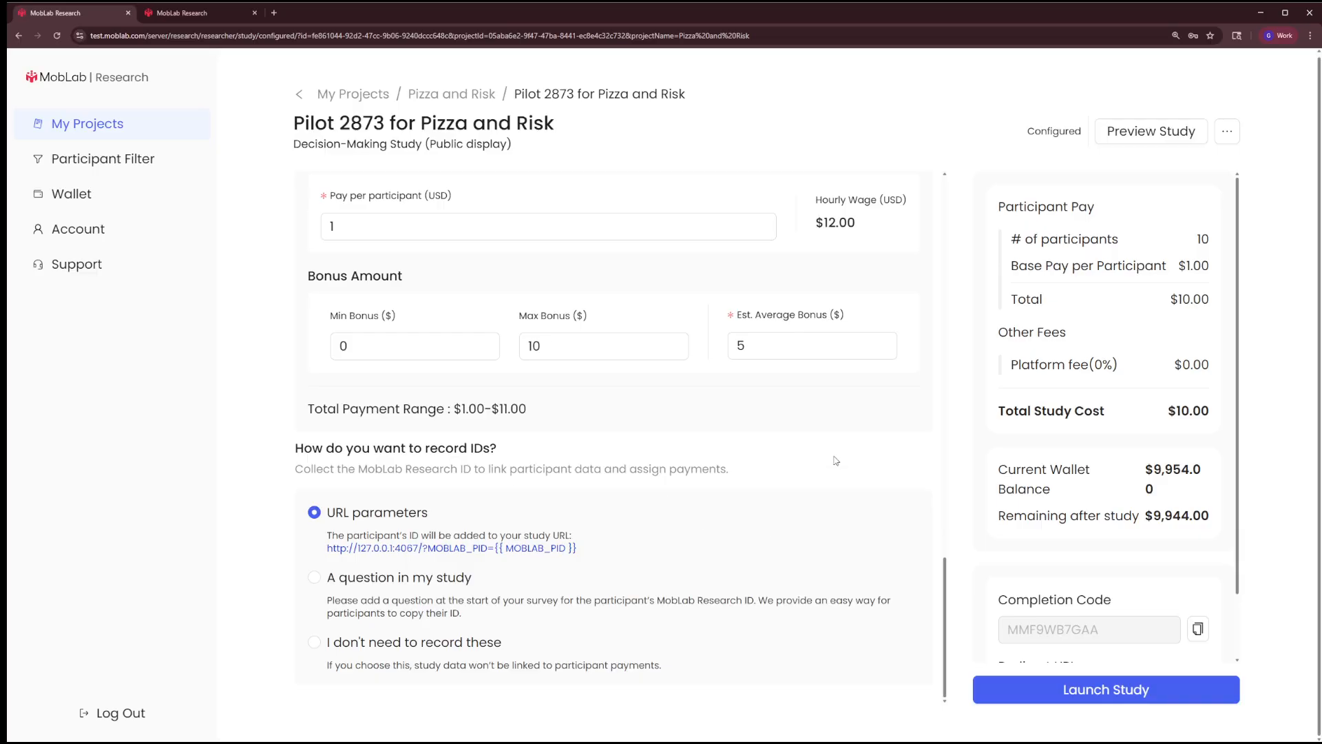
# Review the study's payment settings, cost summary, wallet balance and completion details, marking the total study cost
pyautogui.scroll(15, 837, 457)
pyautogui.scroll(-10, 835, 455)
pyautogui.scroll(-7, 835, 456)
pyautogui.scroll(-1, 1130, 392)
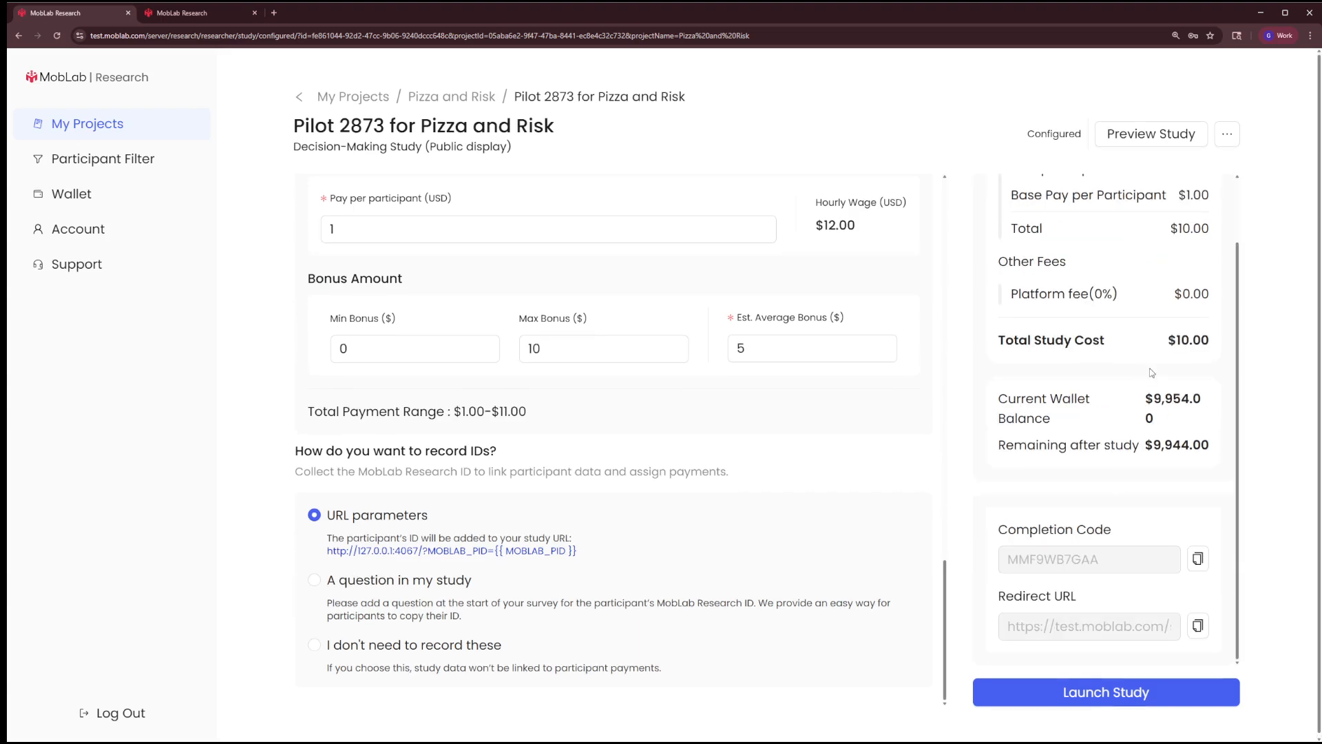
pyautogui.scroll(3, 797, 425)
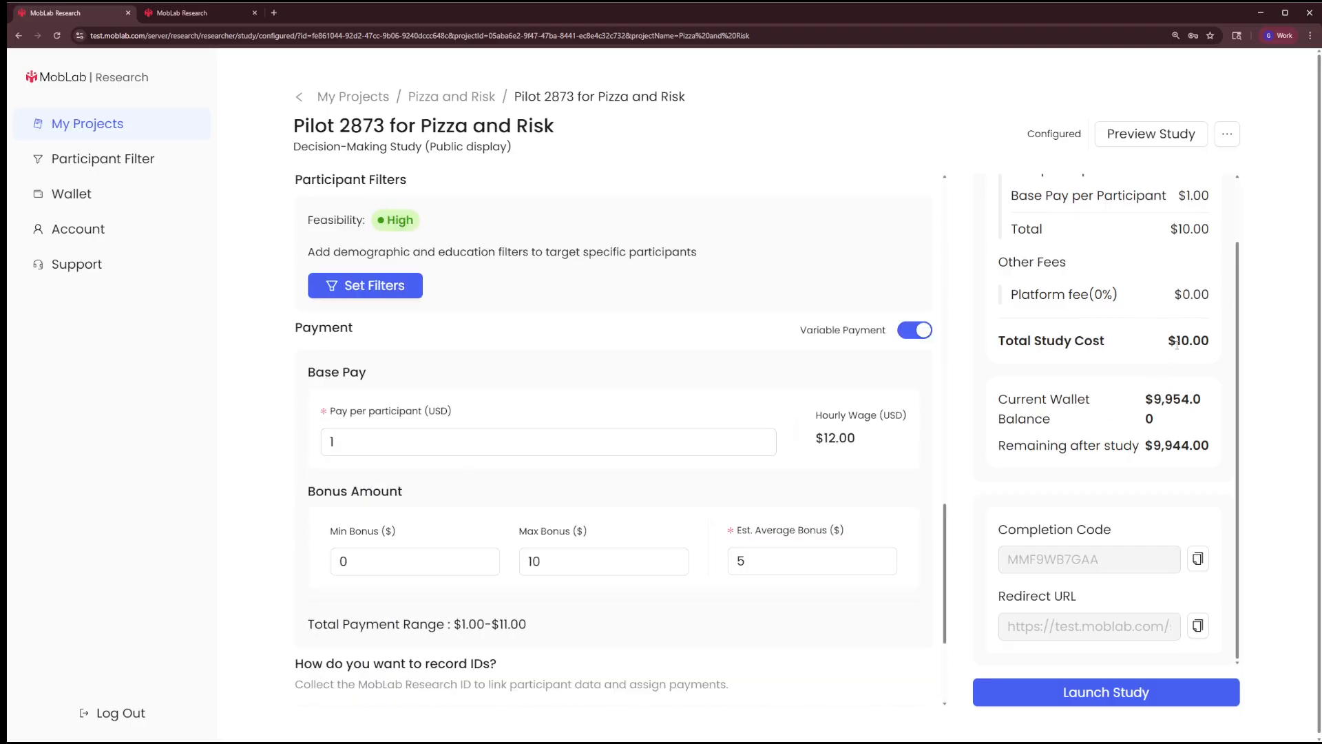
pyautogui.scroll(-1, 773, 515)
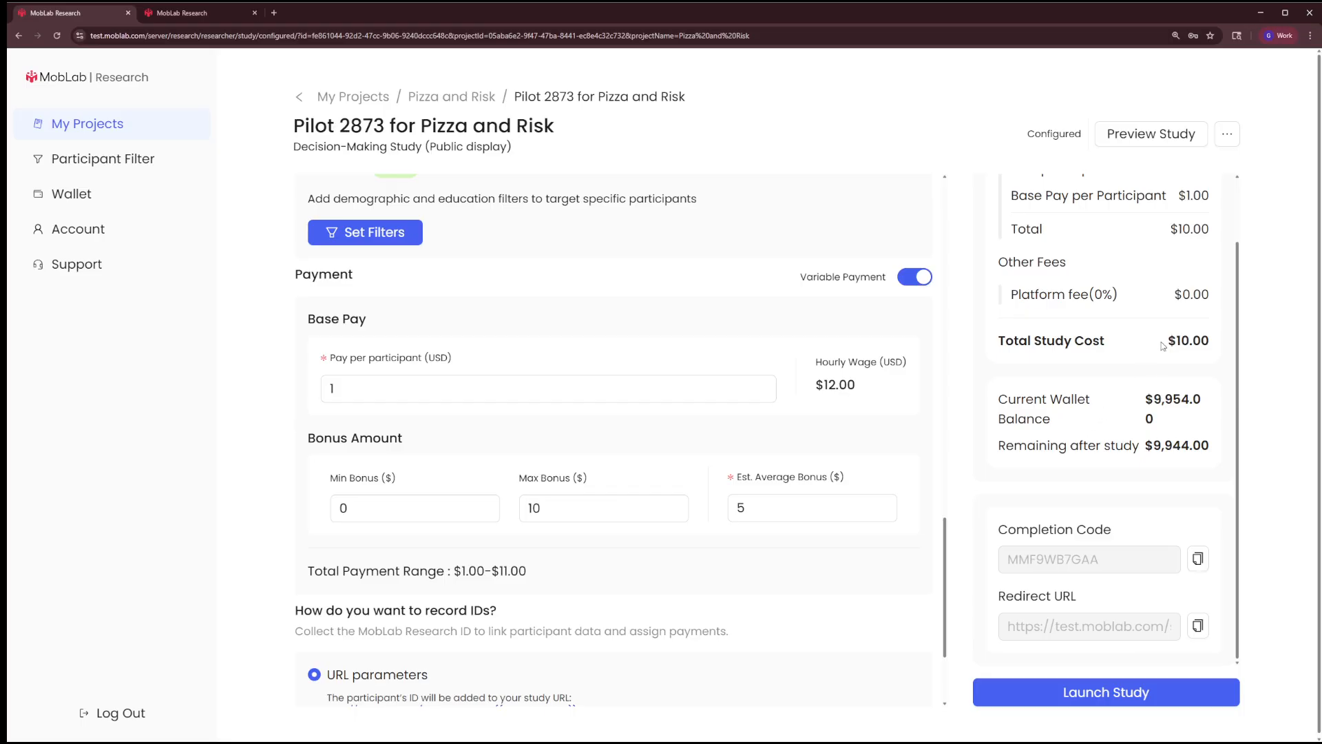
pyautogui.moveTo(1167, 345); pyautogui.dragTo(1210, 342)
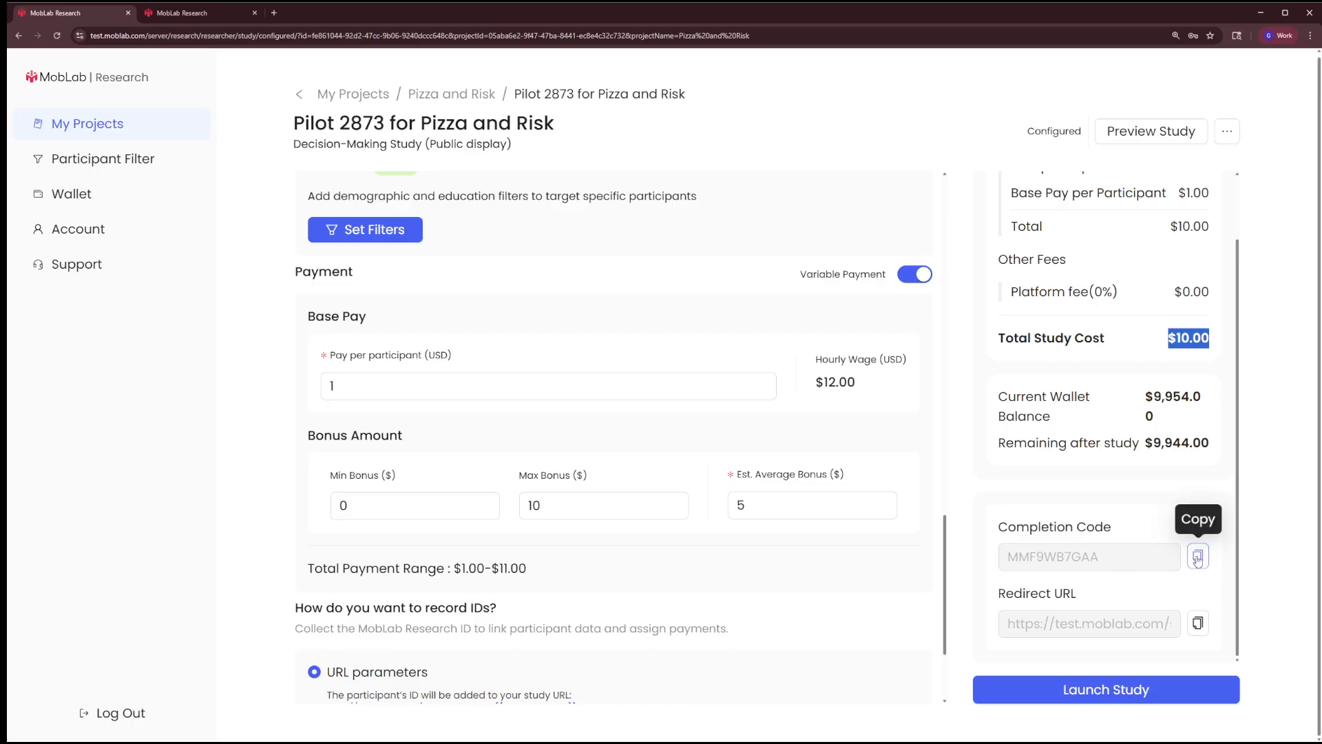
# Copy the study's redirect URL and launch the pilot study, confirming its settings and cost
pyautogui.click(1200, 624)
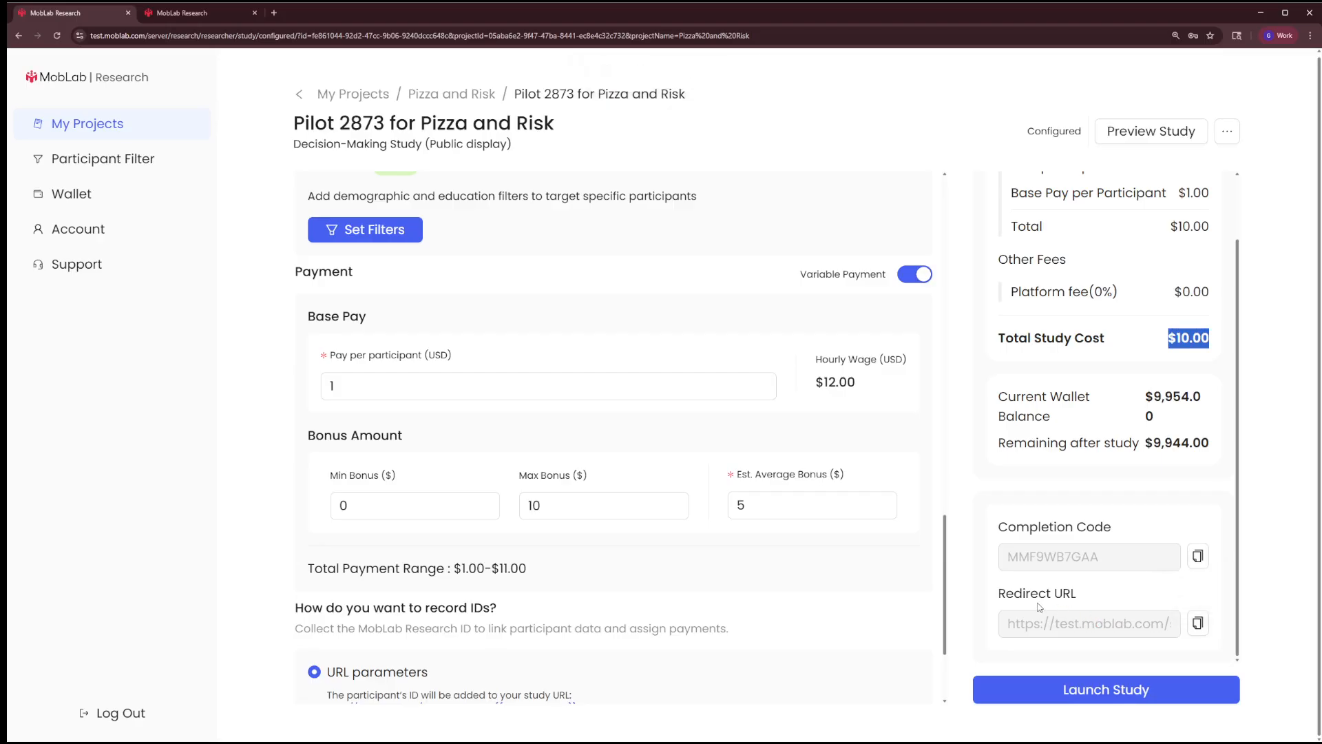
pyautogui.click(1199, 623)
pyautogui.click(1069, 693)
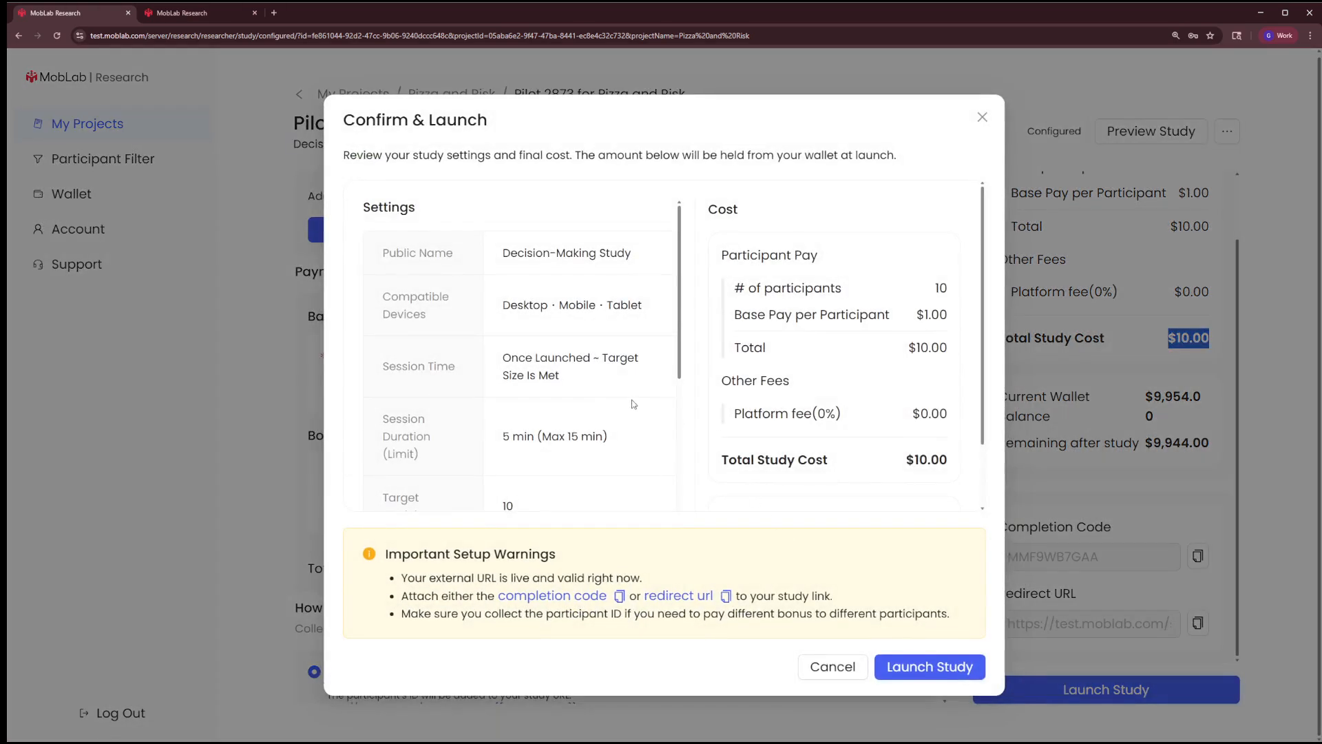
pyautogui.click(913, 668)
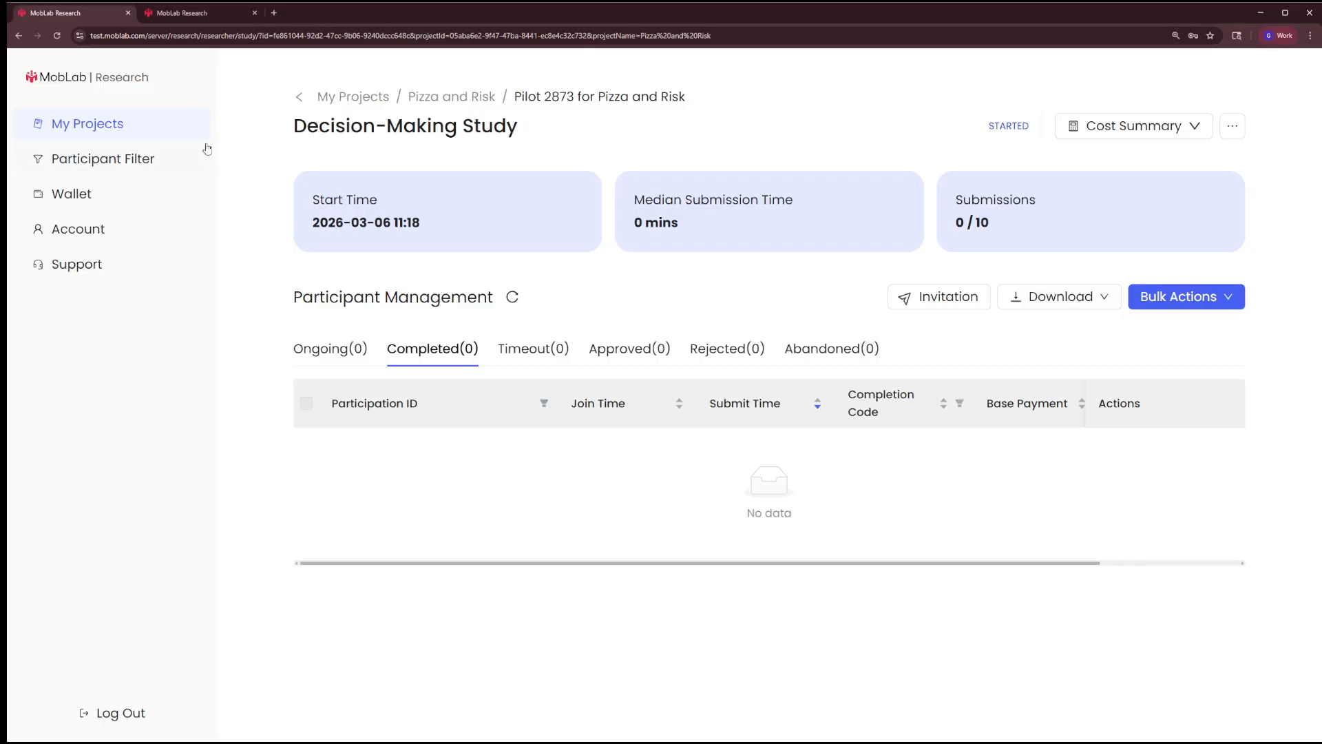
# Switch to the participant account, check its available balance and reload the available studies
pyautogui.click(186, 18)
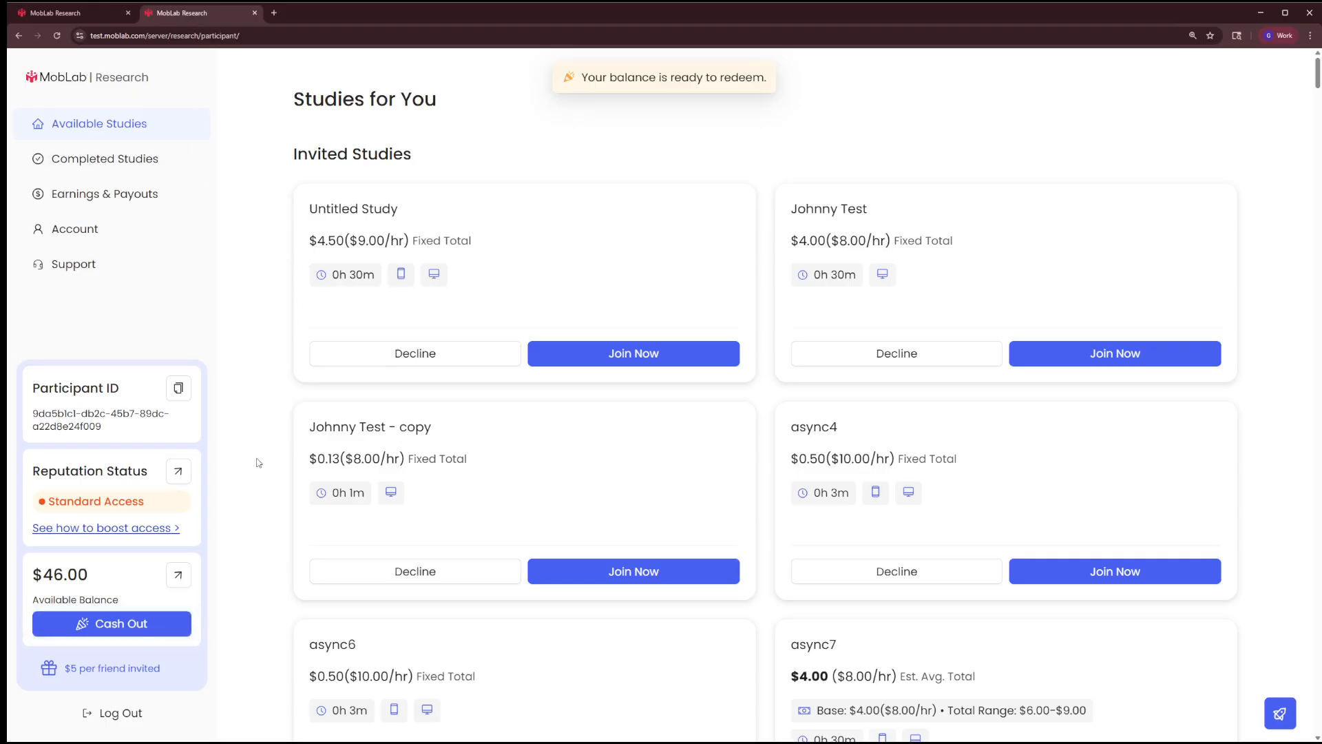
pyautogui.moveTo(97, 576); pyautogui.dragTo(25, 574)
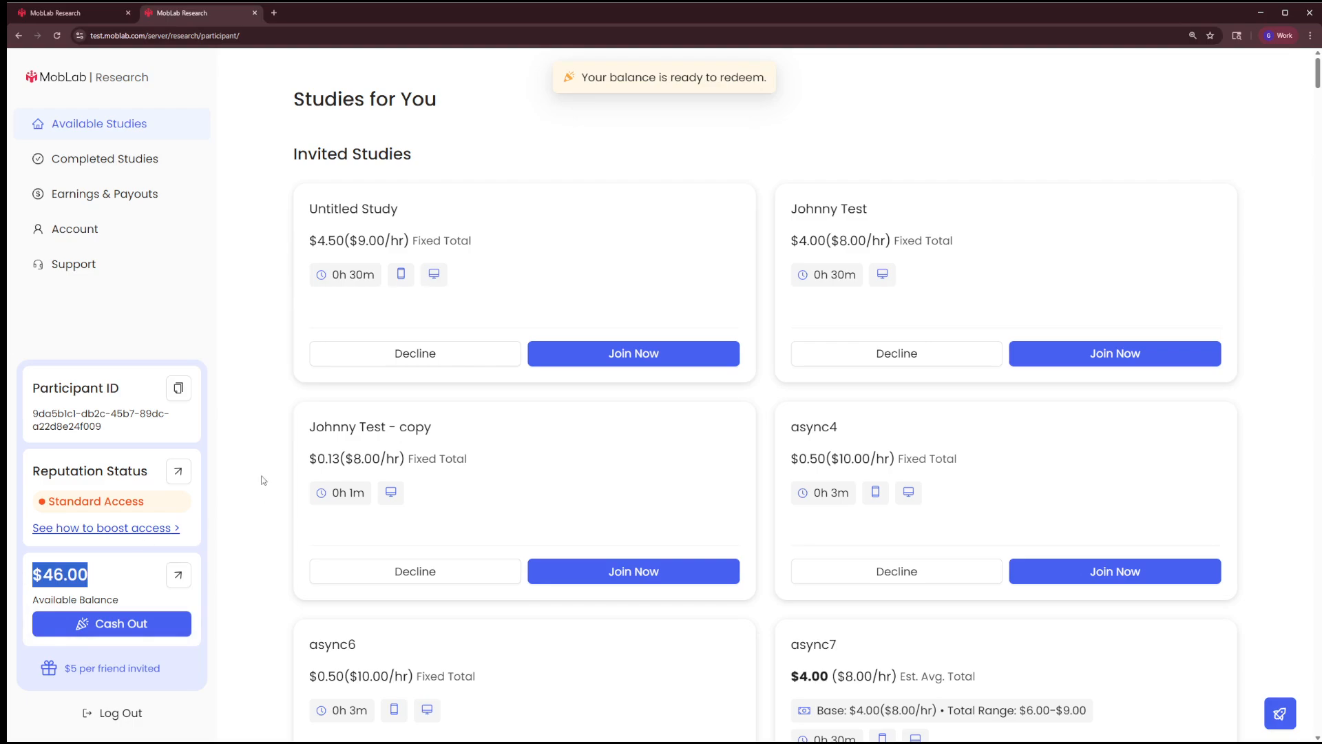
pyautogui.scroll(-20, 498, 386)
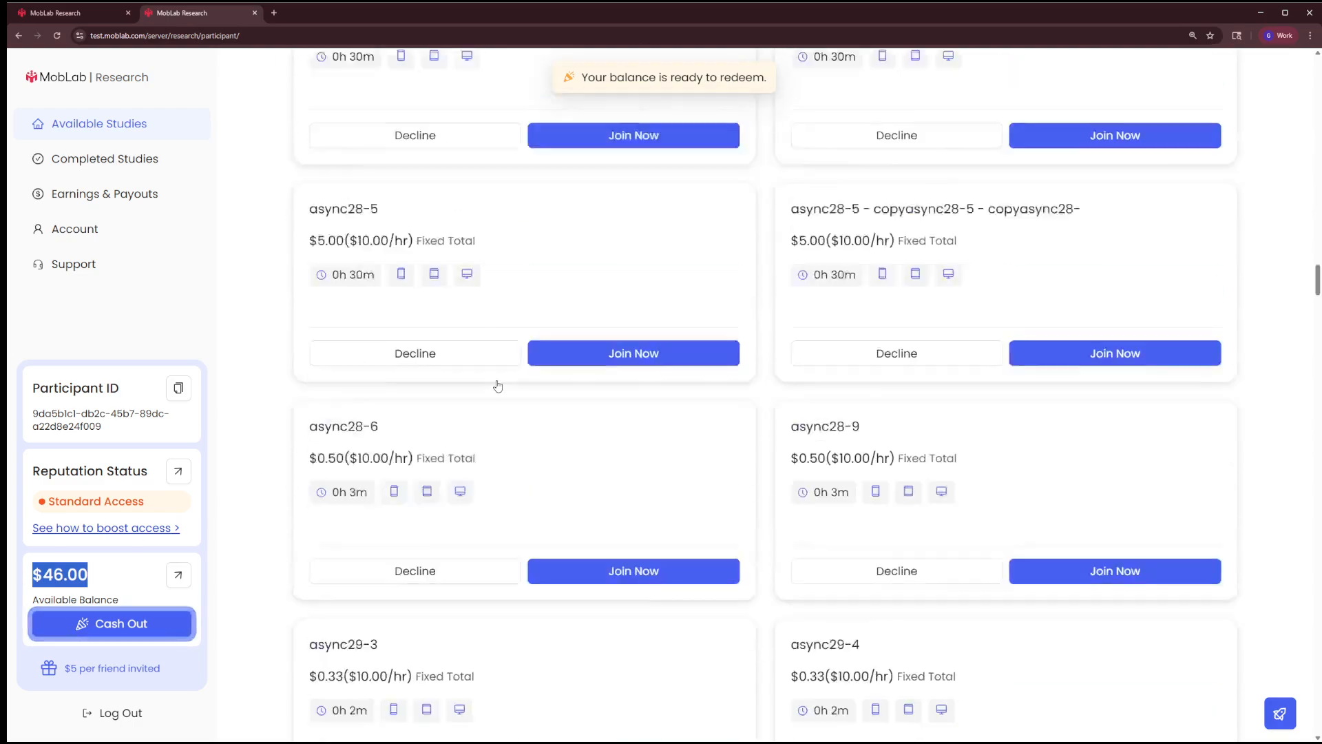
pyautogui.scroll(-8, 498, 386)
pyautogui.click(283, 263)
pyautogui.press('F5')
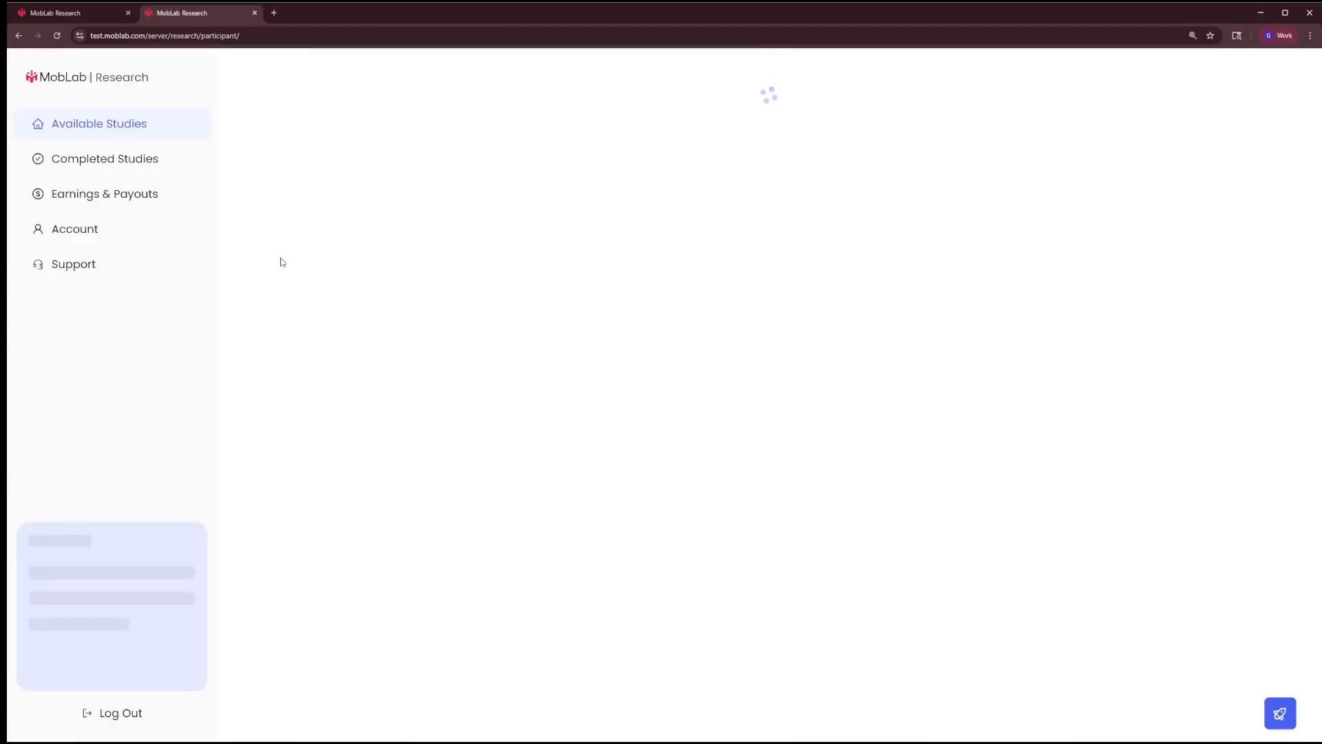
# Search the available studies page for "decision-mak" to find the Decision-Making Study
pyautogui.scroll(-3, 280, 261)
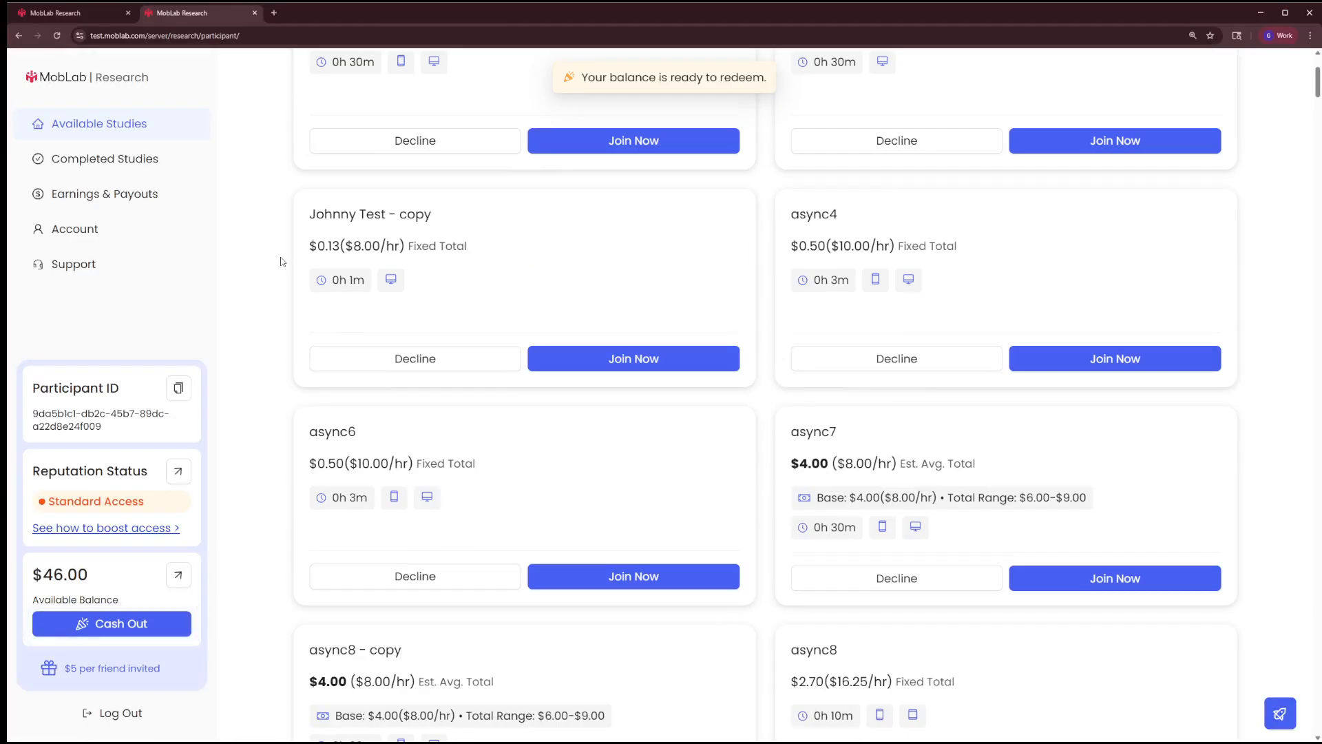
pyautogui.hotkey('ctrl', 'f')
pyautogui.write('desc')
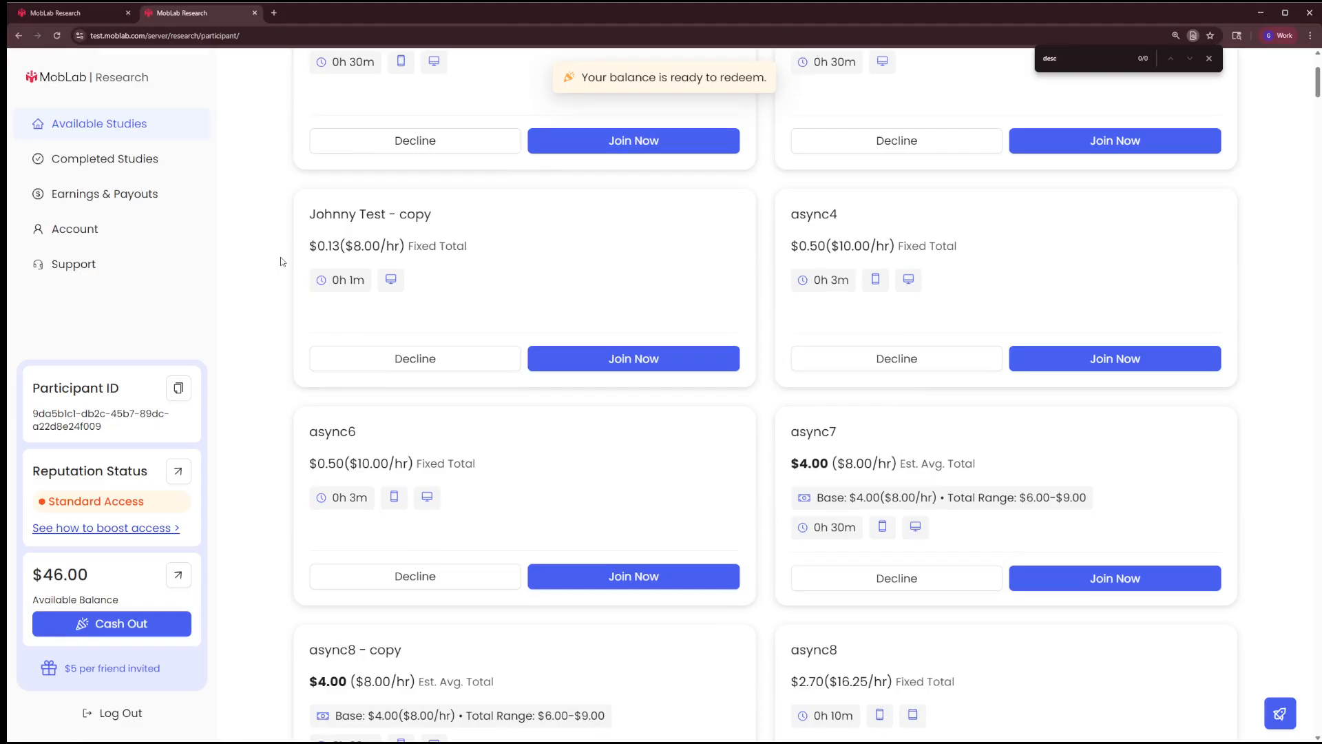
pyautogui.write('i')
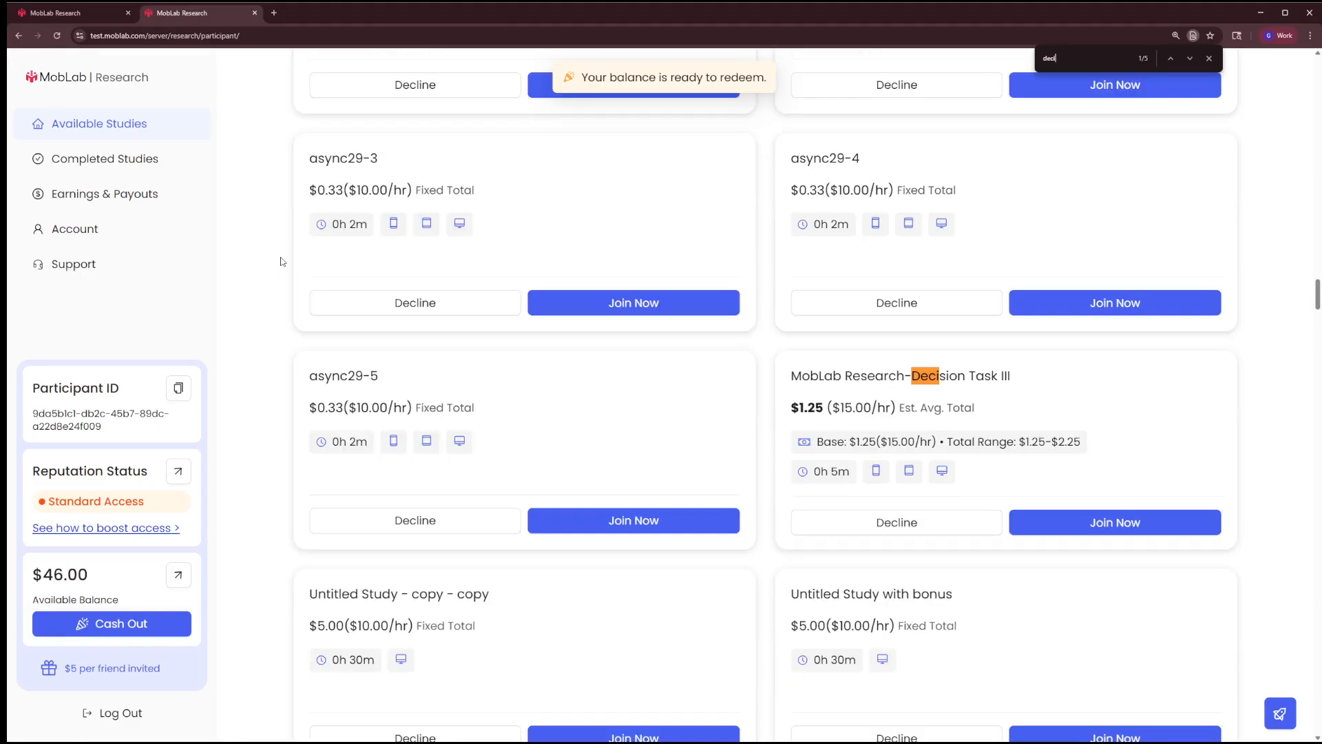
pyautogui.write('sion-mak')
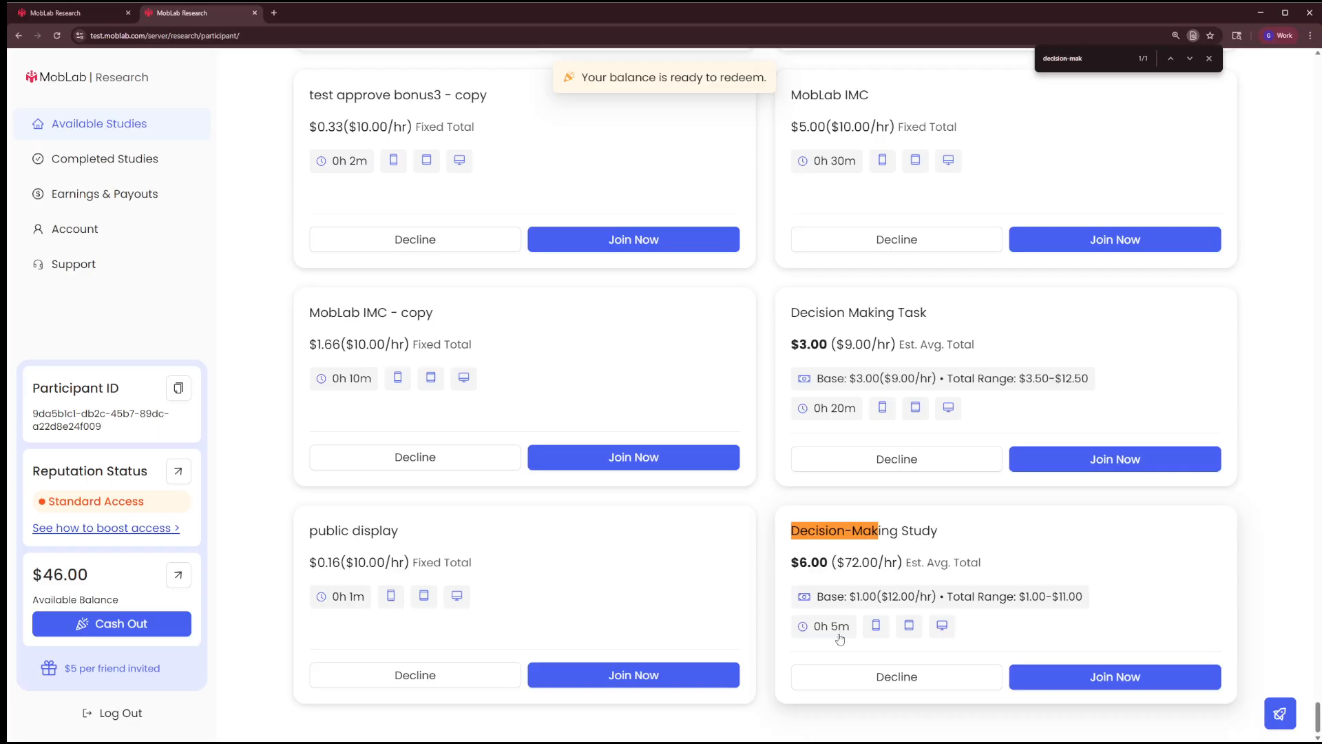
# Open the Decision-Making Study's details as a participant, join it and start the study
pyautogui.click(1013, 564)
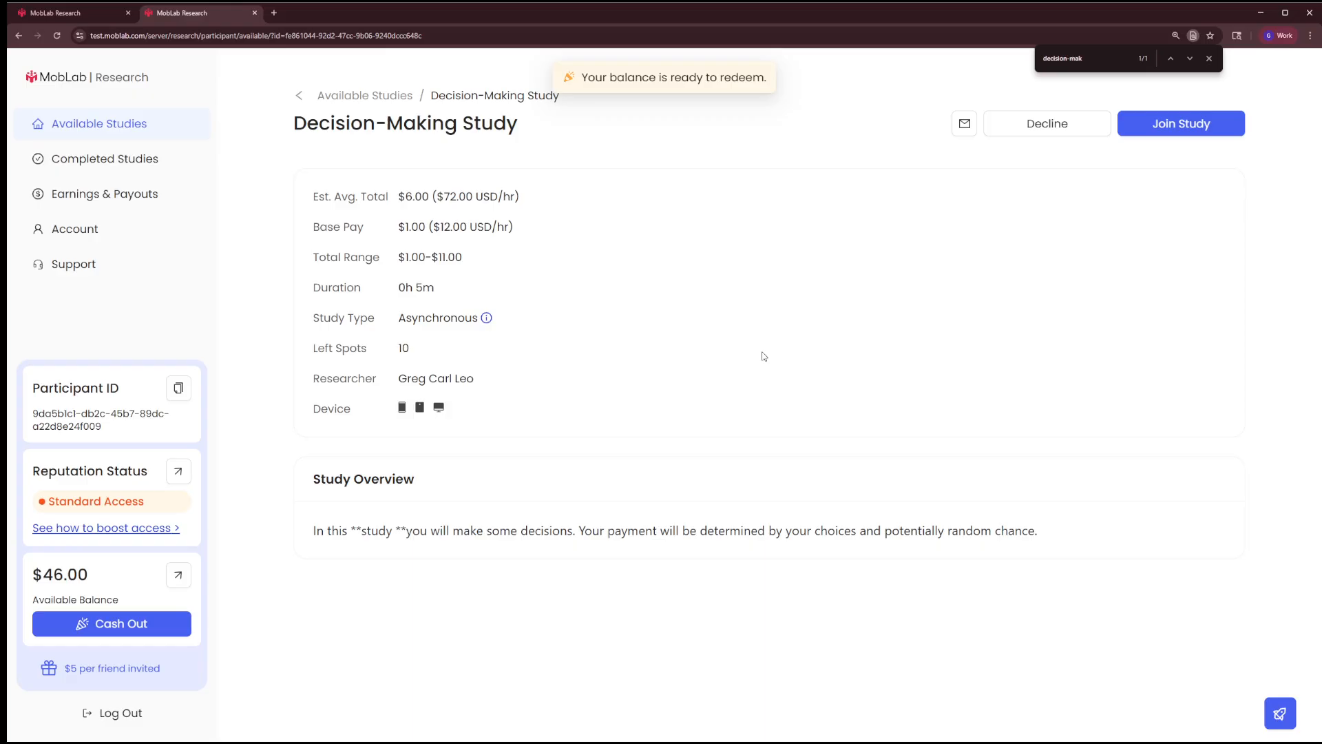
pyautogui.click(1168, 130)
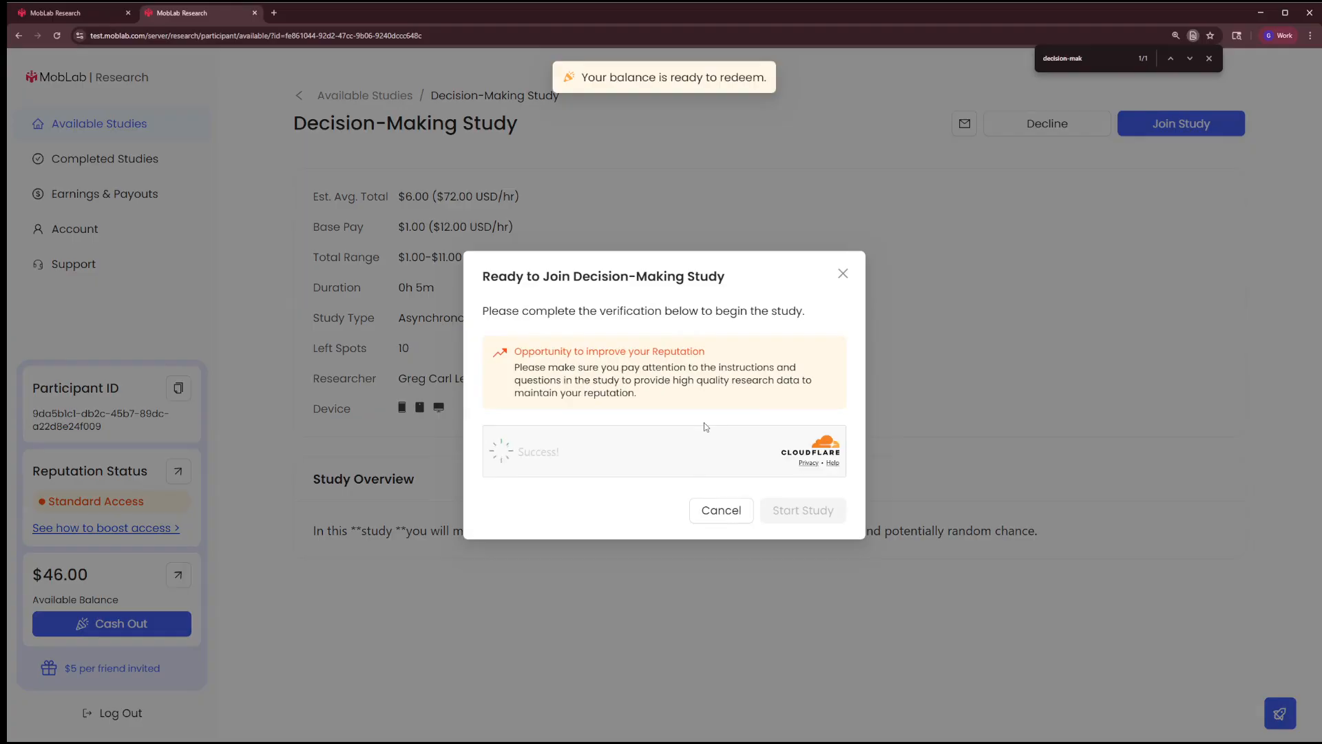
pyautogui.click(814, 517)
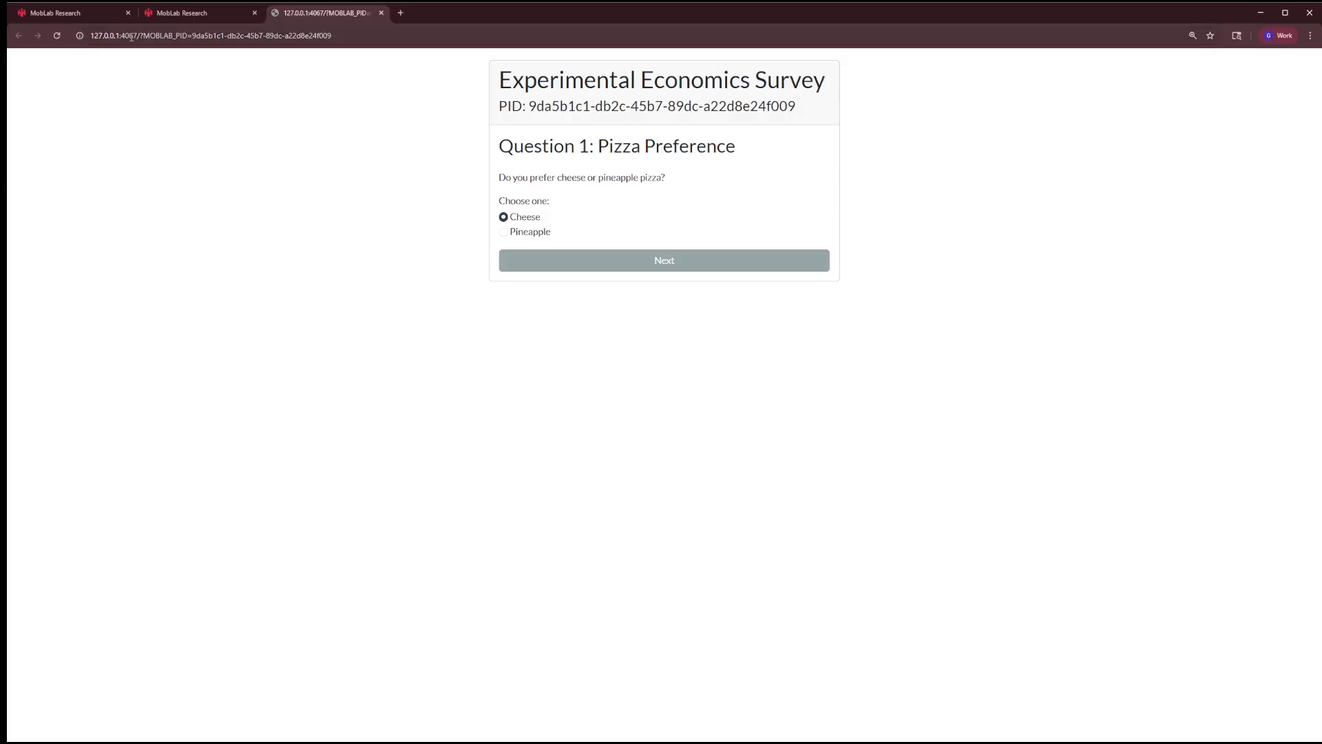
# Examine how the participant ID is passed in the survey's URL and shown in its header
pyautogui.moveTo(139, 35); pyautogui.dragTo(348, 40)
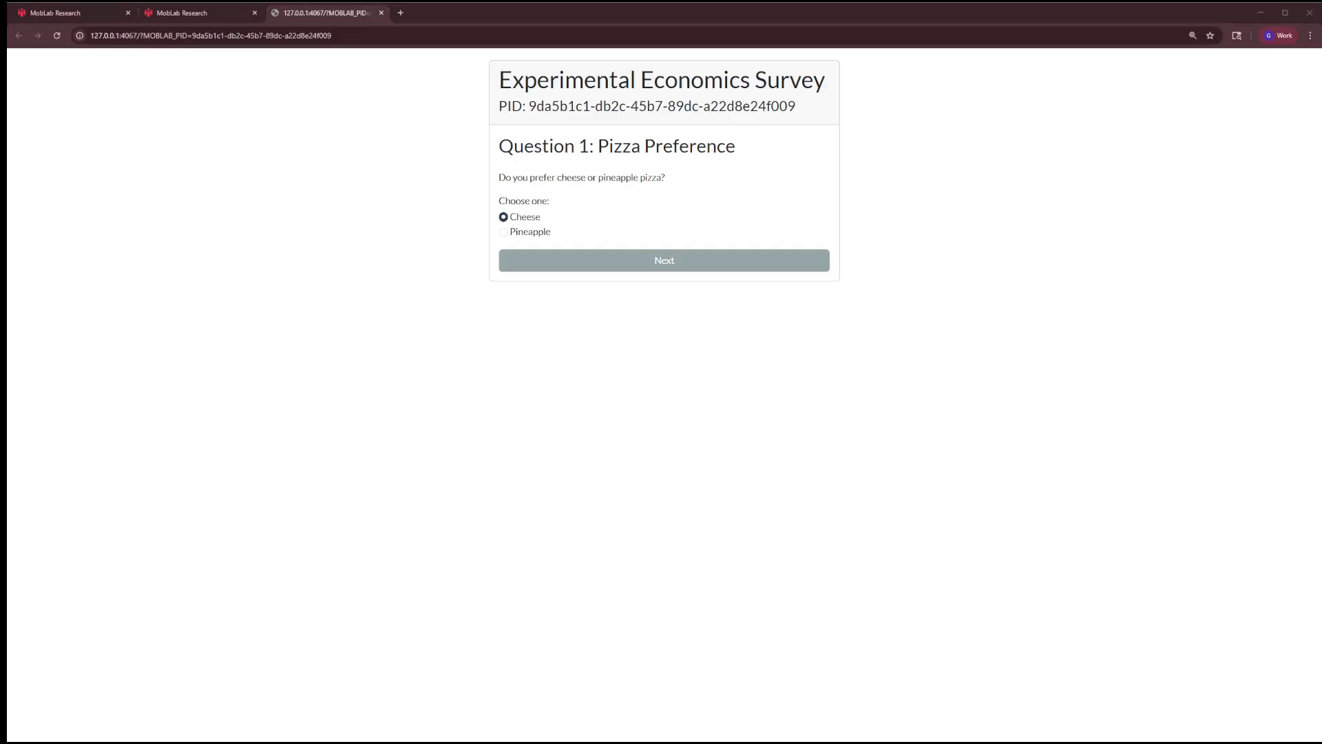
pyautogui.click(629, 292)
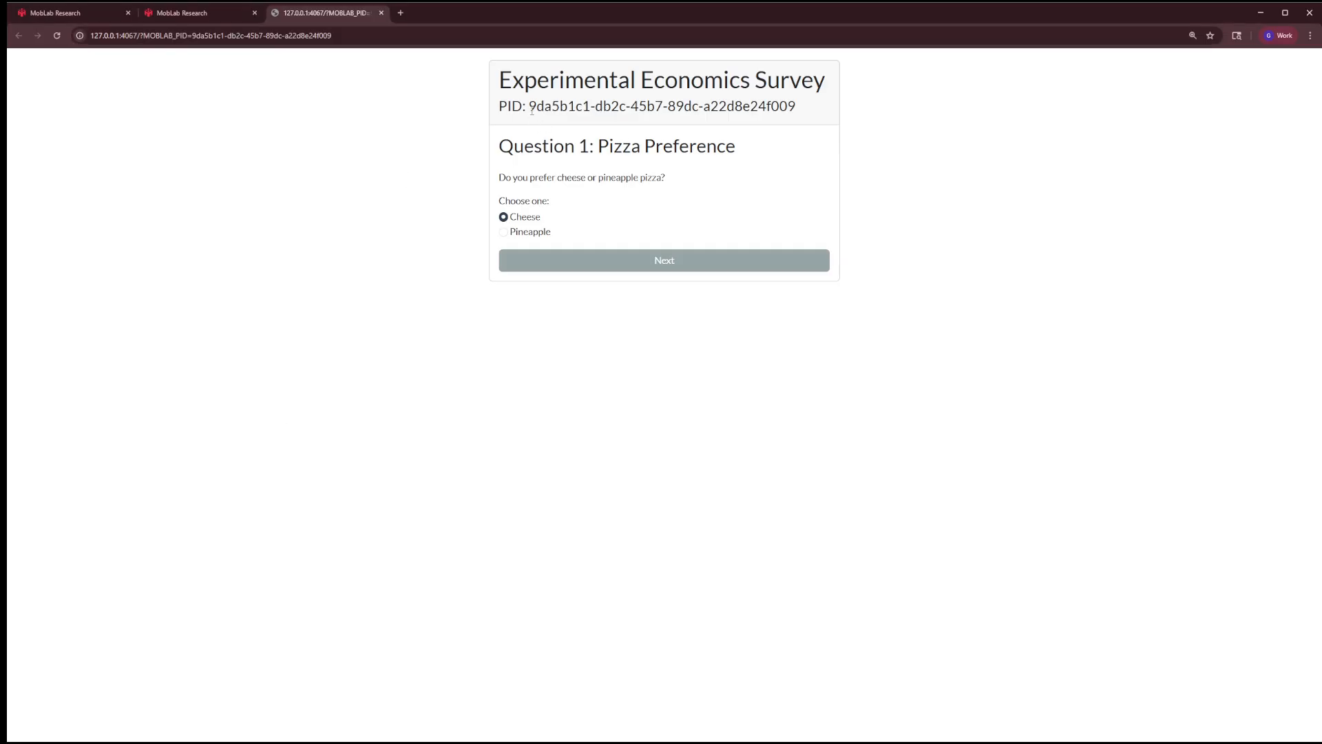
pyautogui.moveTo(528, 107); pyautogui.dragTo(856, 103)
pyautogui.hotkey('ctrl', 'c')
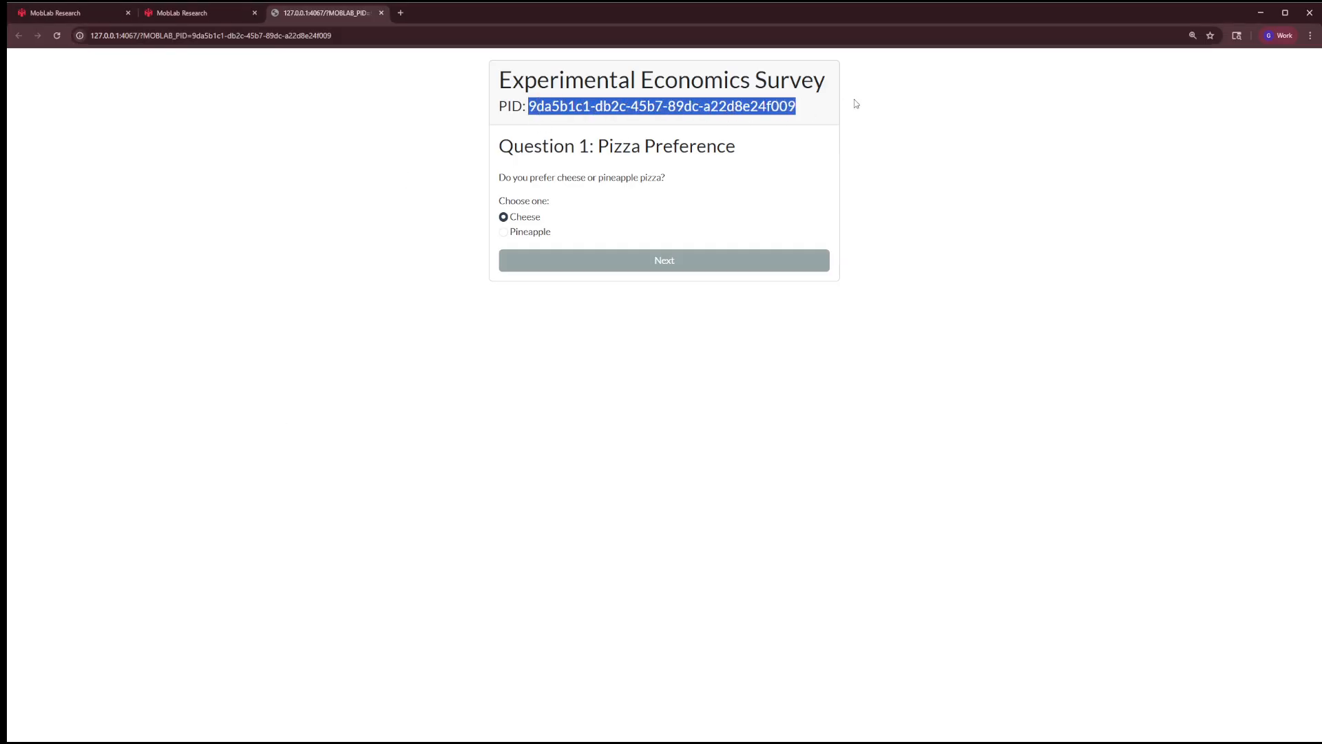
pyautogui.click(461, 138)
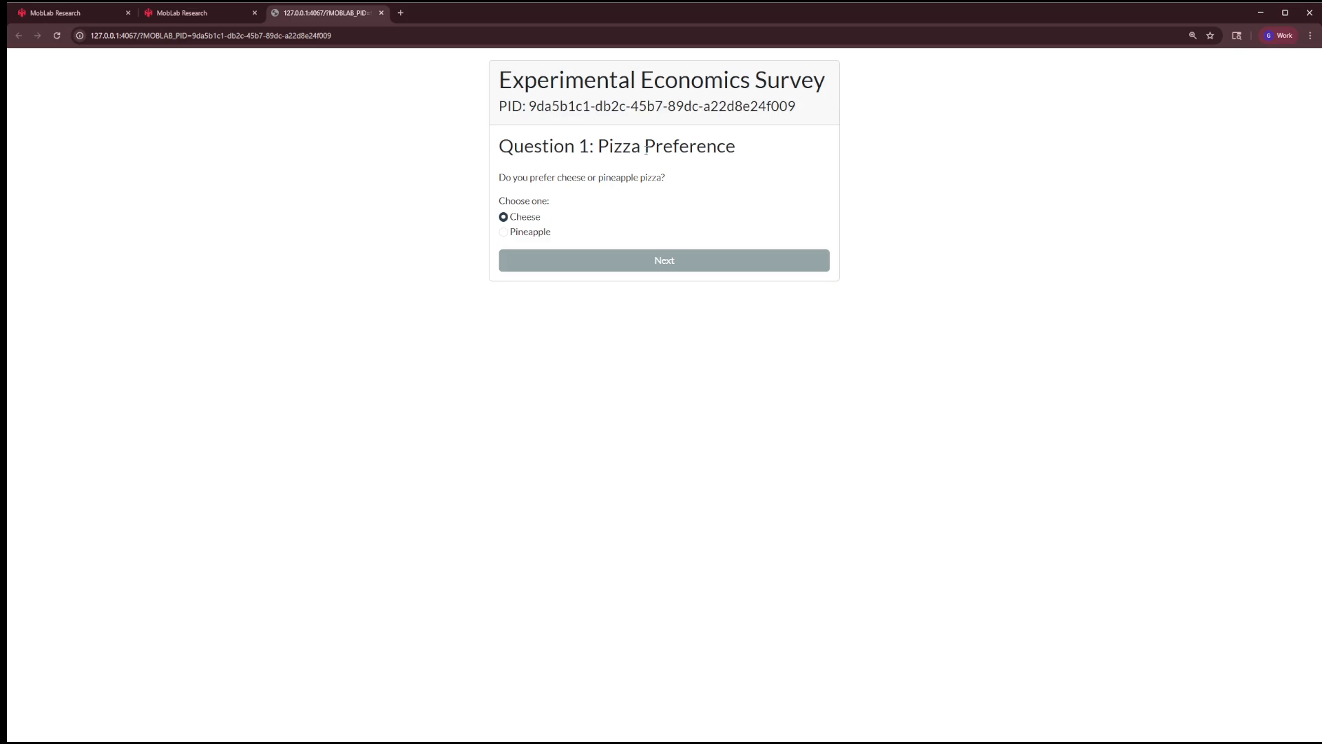
# Complete the survey with Cheese as the pizza preference and "$3 for sure" as the lottery preference
pyautogui.click(572, 262)
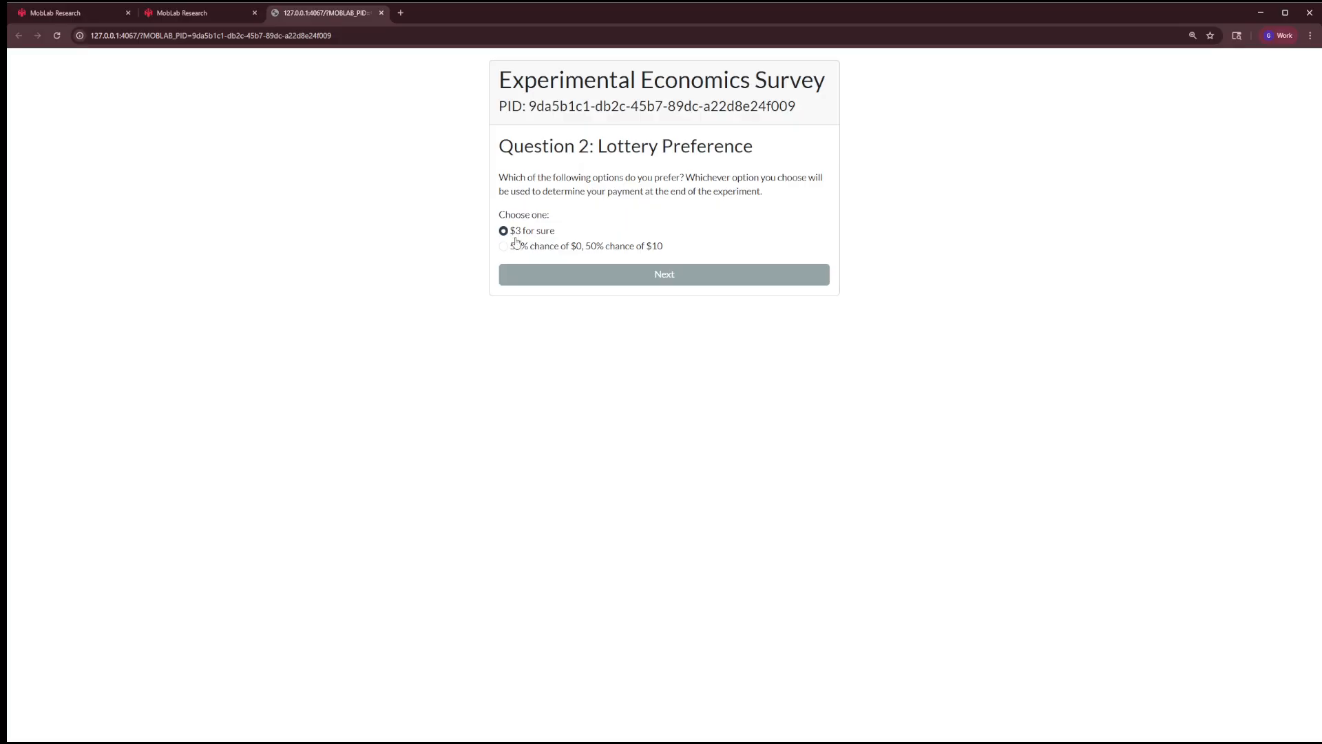
pyautogui.click(515, 250)
pyautogui.click(518, 233)
pyautogui.click(607, 284)
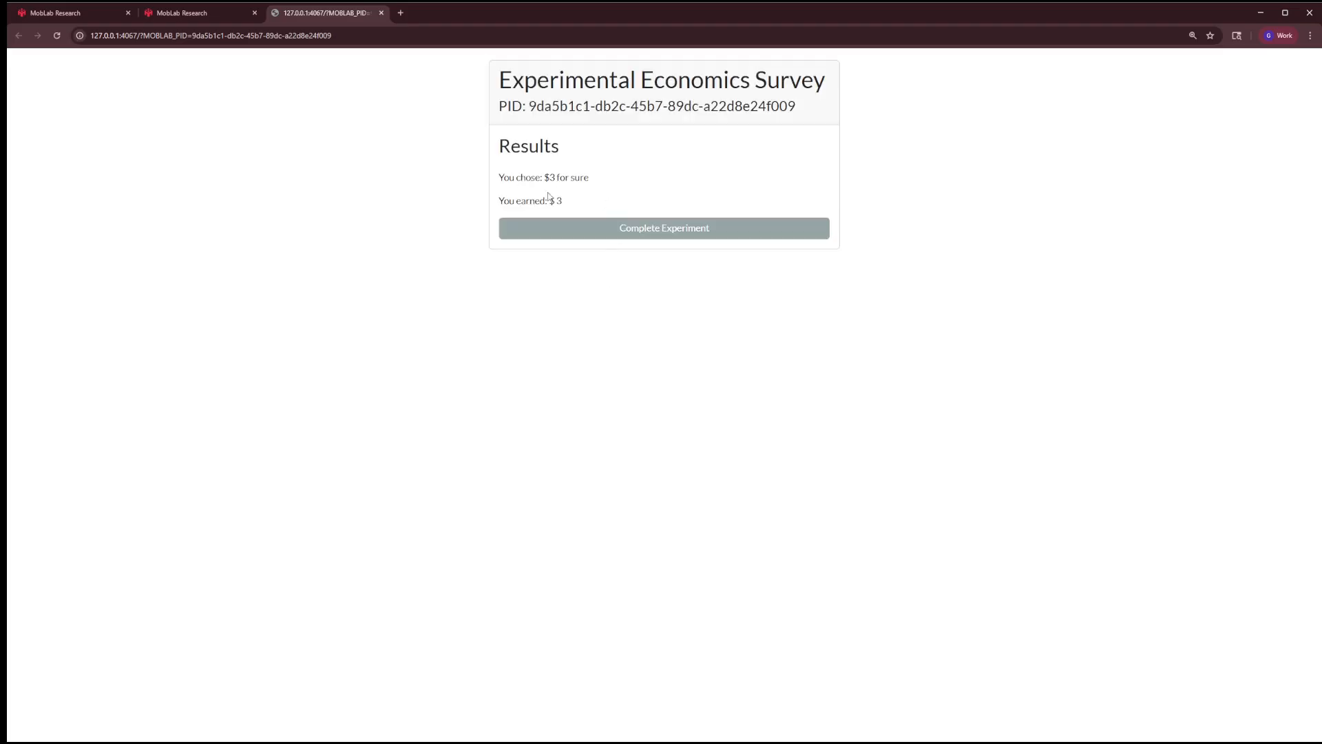
pyautogui.click(600, 233)
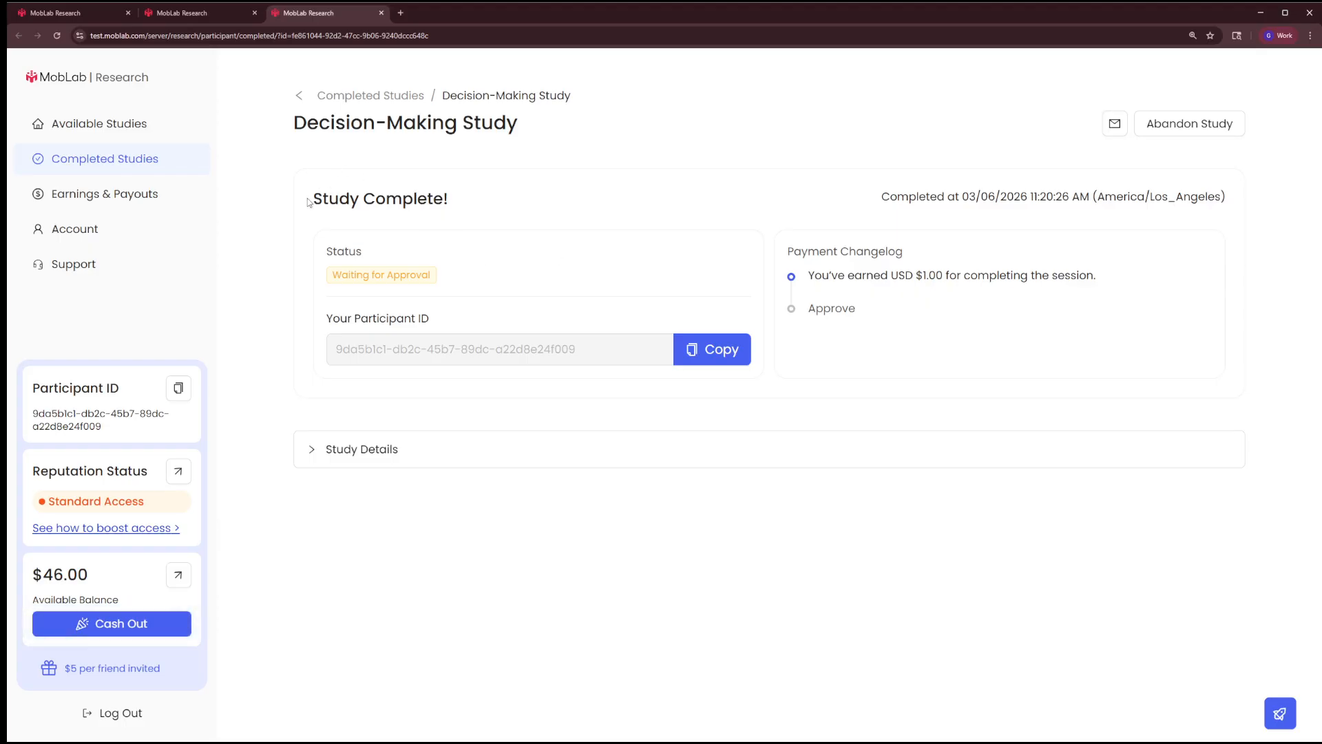
# Review the participant's completion message and approval status for the Decision-Making Study
pyautogui.moveTo(308, 202); pyautogui.dragTo(475, 201)
pyautogui.moveTo(445, 283); pyautogui.dragTo(382, 286)
pyautogui.click(336, 291)
# Return to the researcher's study page and view the completed submission through to its bonus payment
pyautogui.click(46, 20)
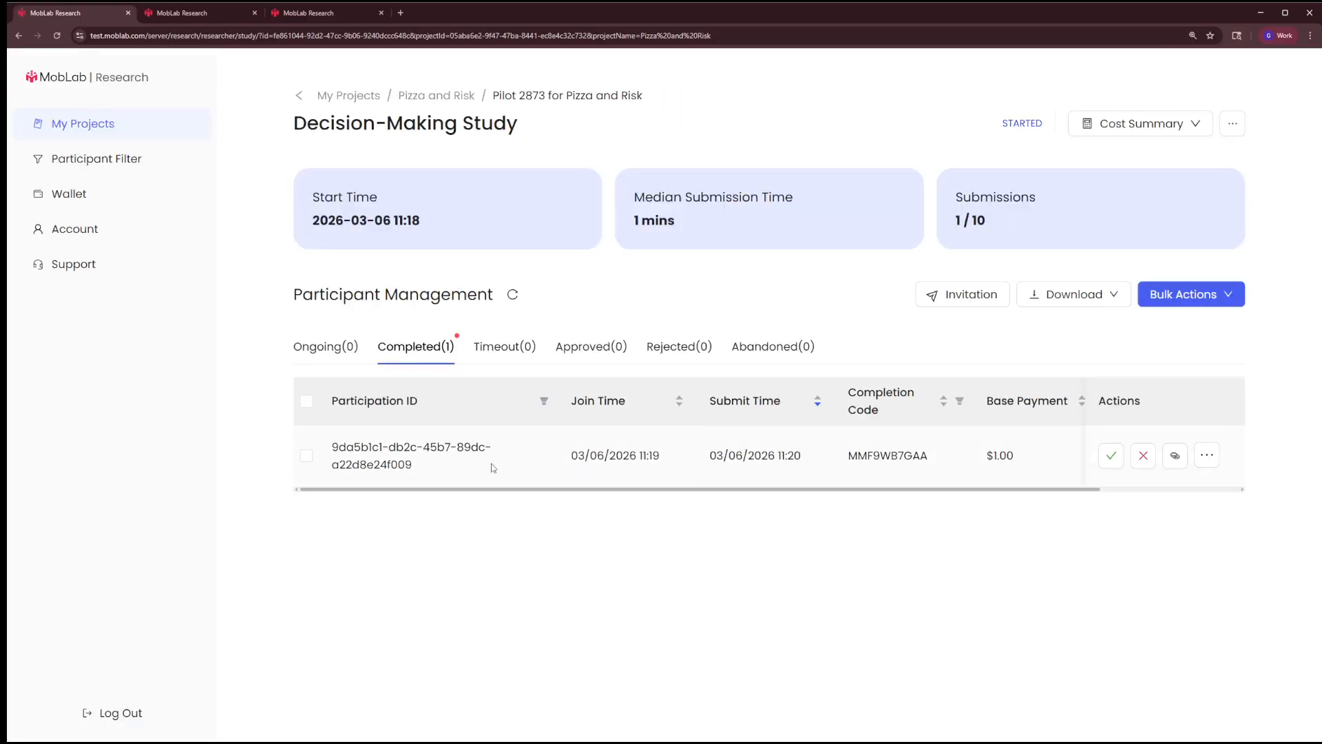
pyautogui.moveTo(563, 490); pyautogui.dragTo(748, 499)
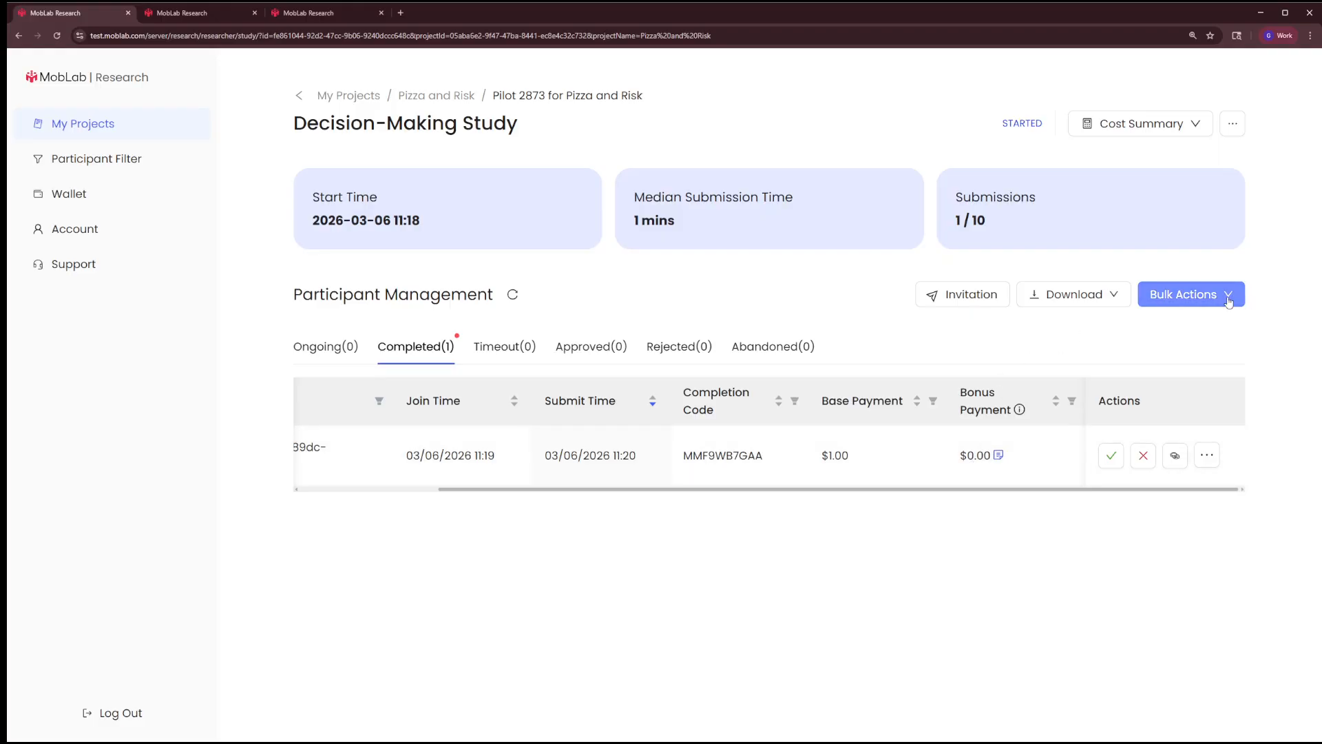
pyautogui.click(1184, 294)
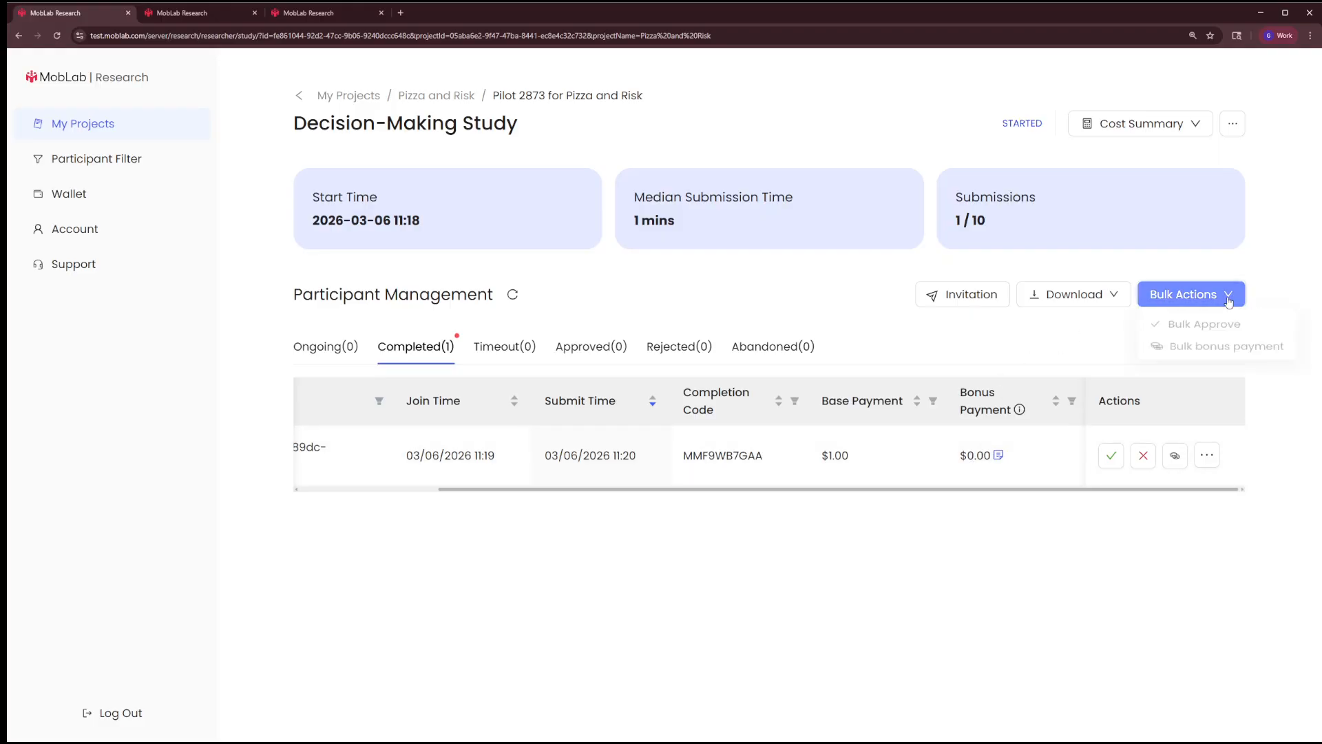
pyautogui.click(1182, 354)
pyautogui.click(632, 402)
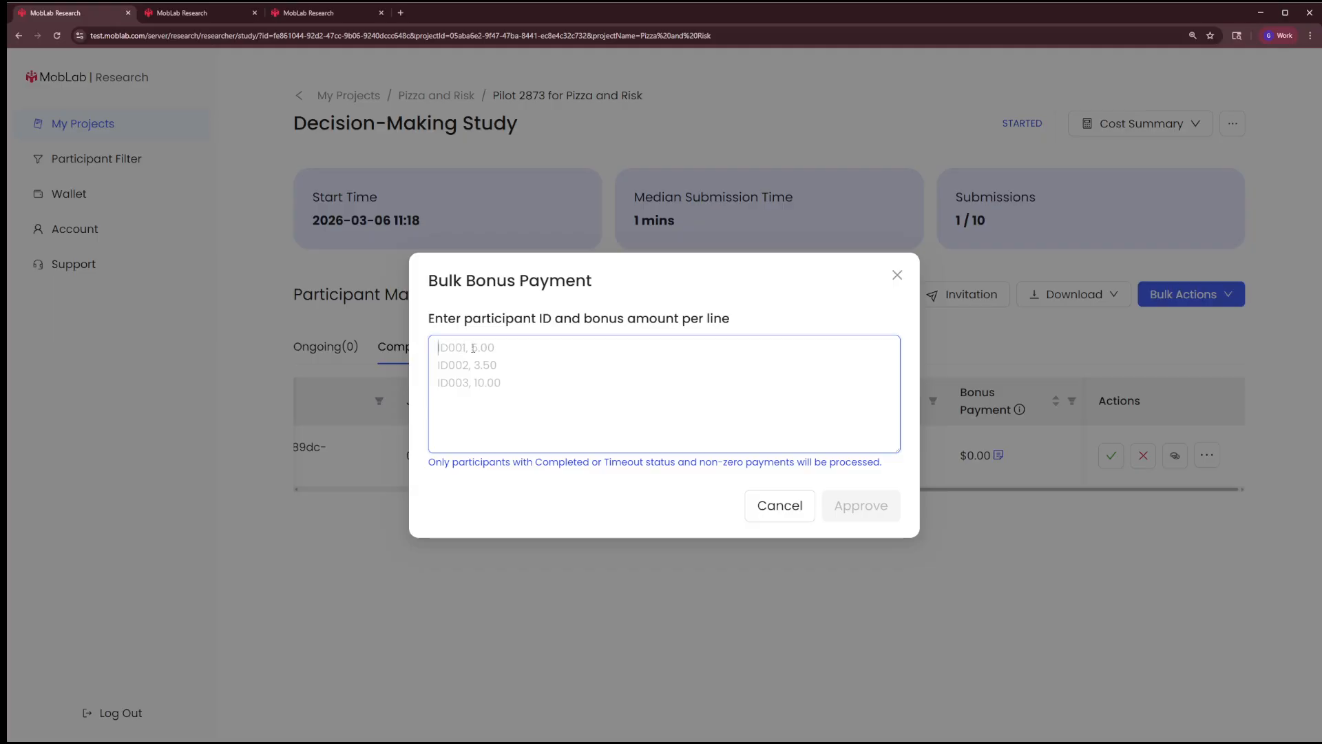
pyautogui.click(897, 275)
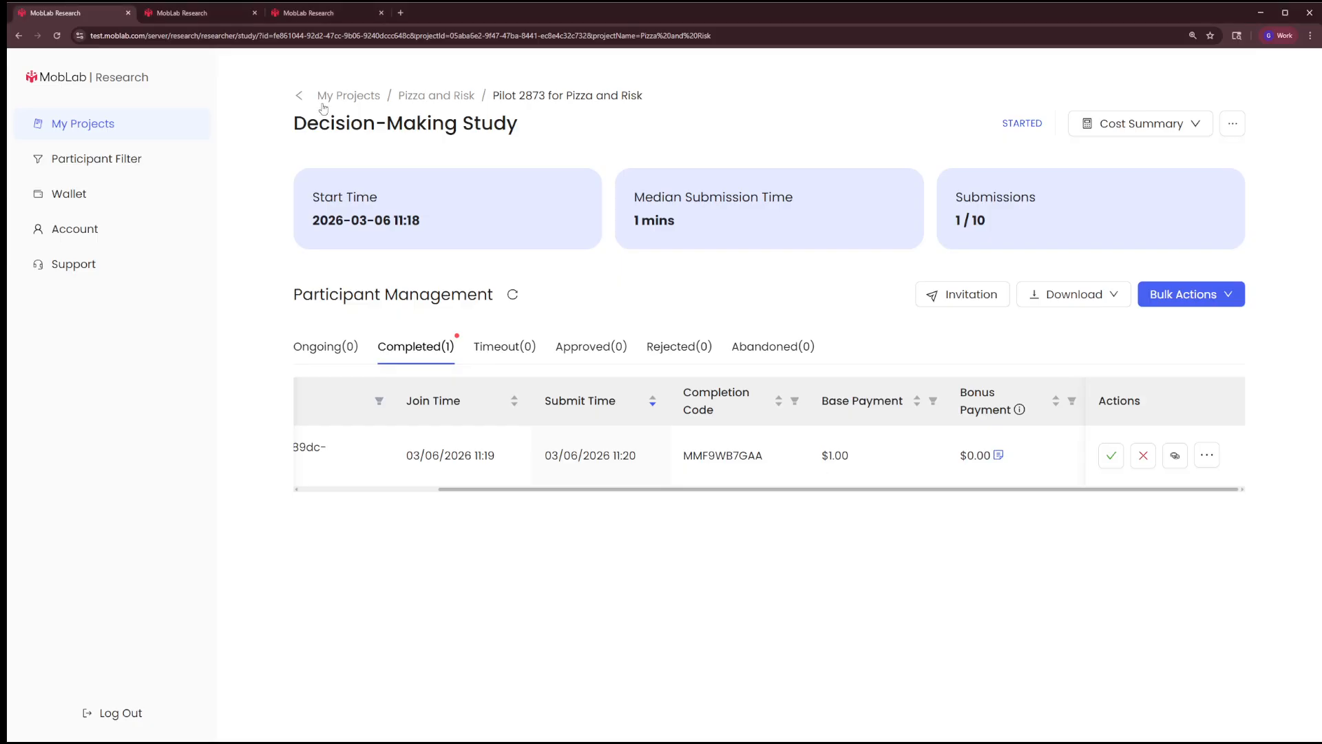
# Assign the completed participant a 3 USD bonus through a bulk bonus payment, pasting the participant ID, and confirm the update
pyautogui.click(1169, 302)
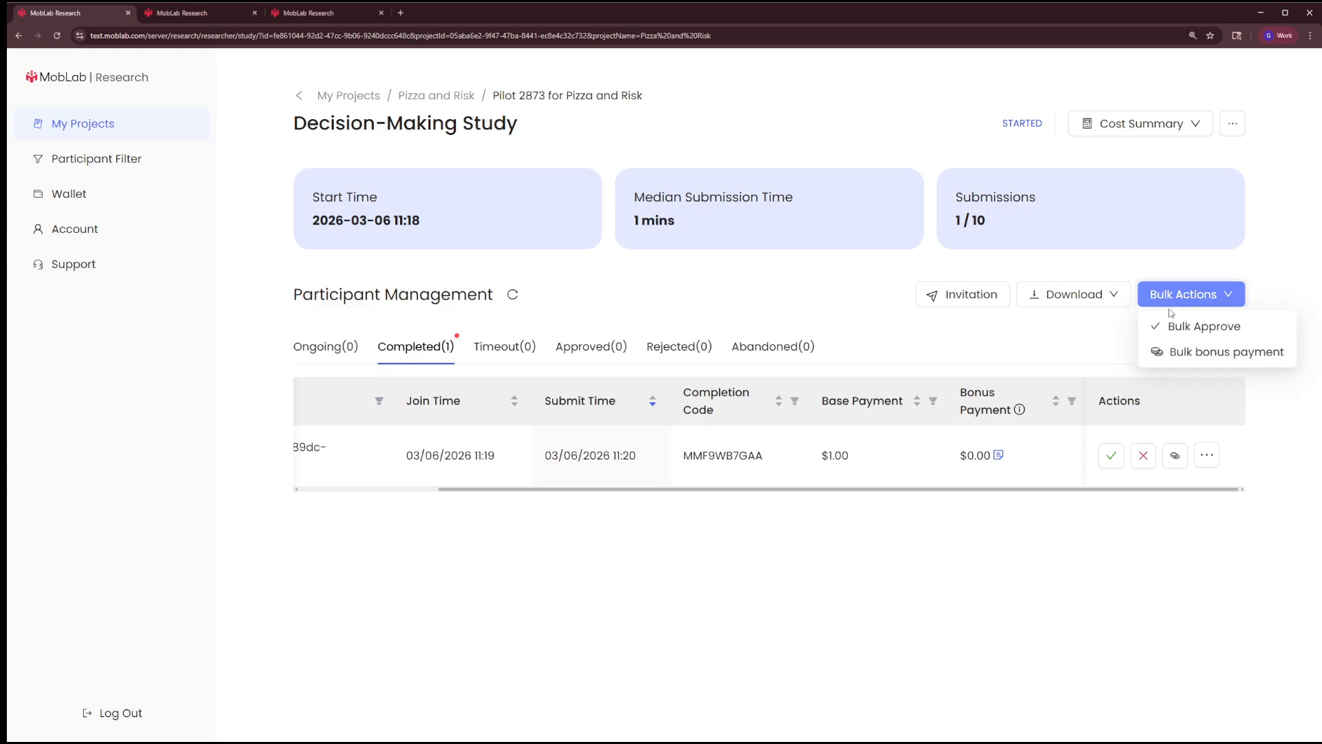
pyautogui.click(1179, 352)
pyautogui.click(532, 394)
pyautogui.hotkey('ctrl', 'v')
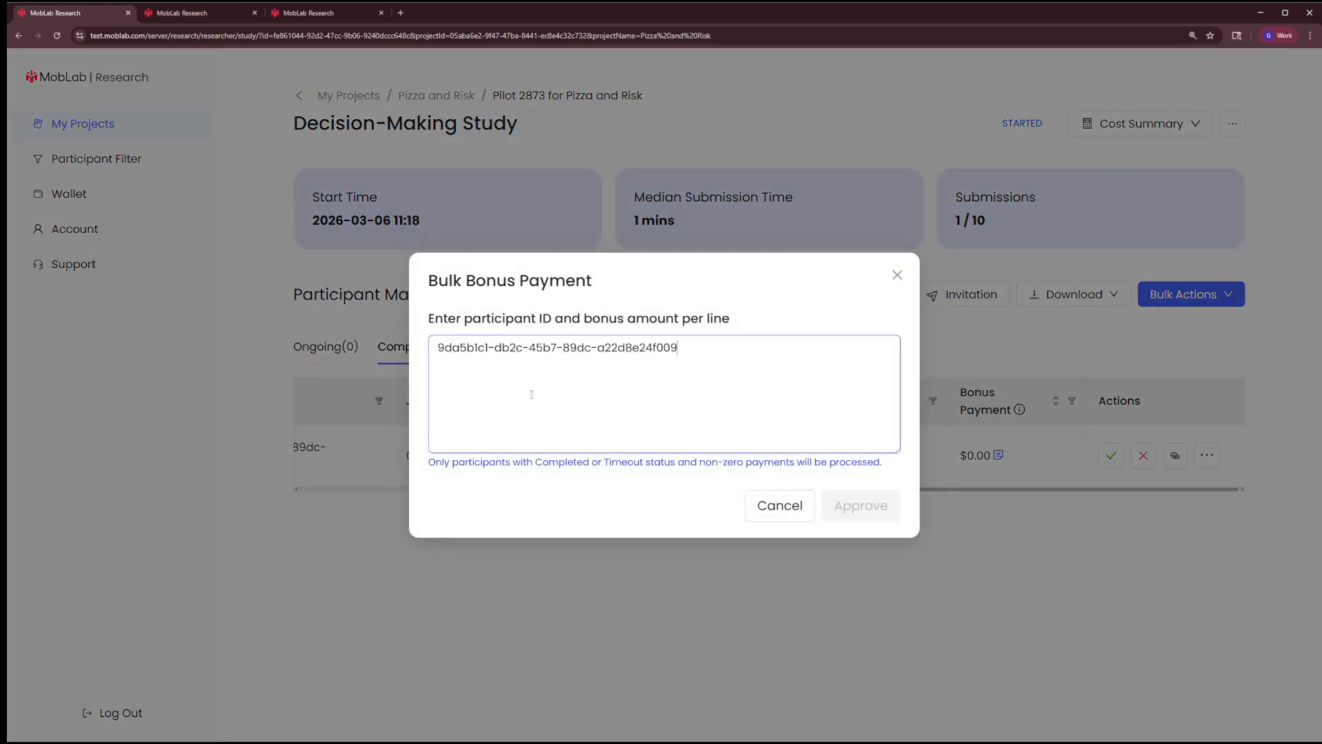
pyautogui.write(', 3')
pyautogui.click(861, 518)
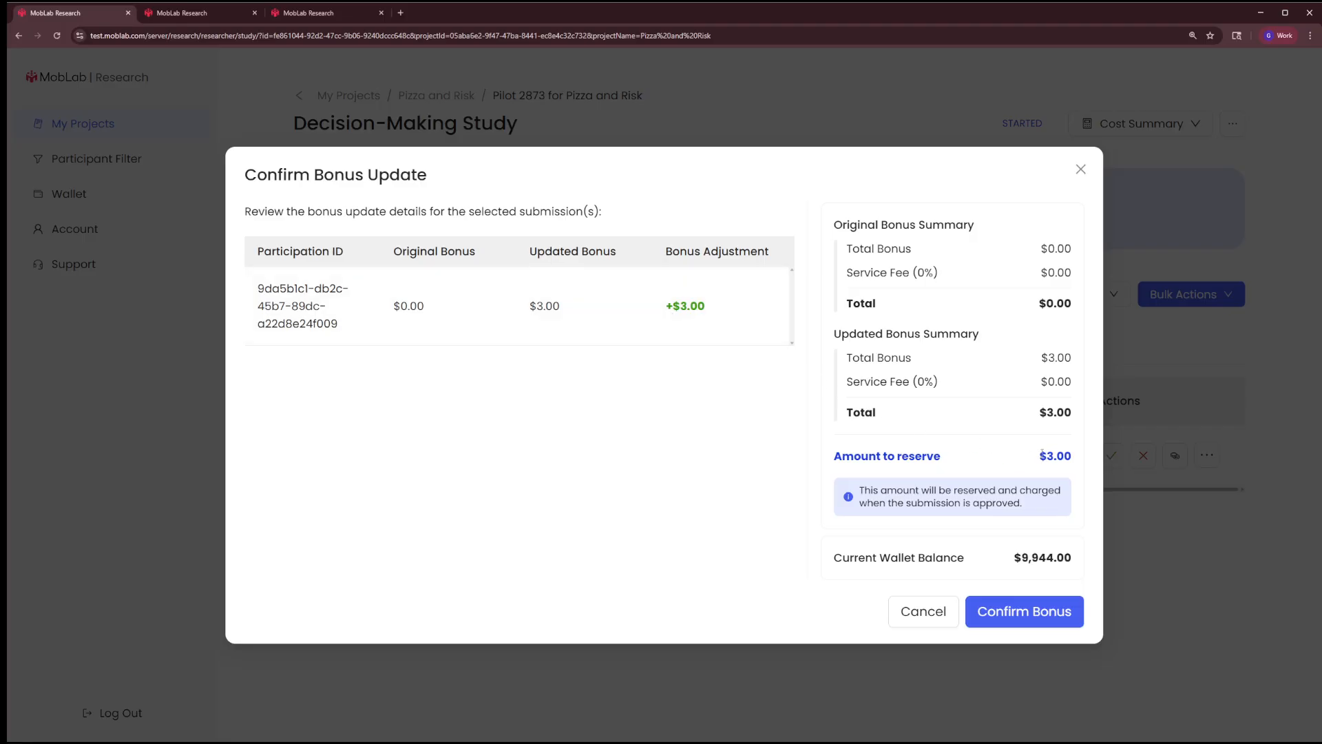
pyautogui.click(1017, 610)
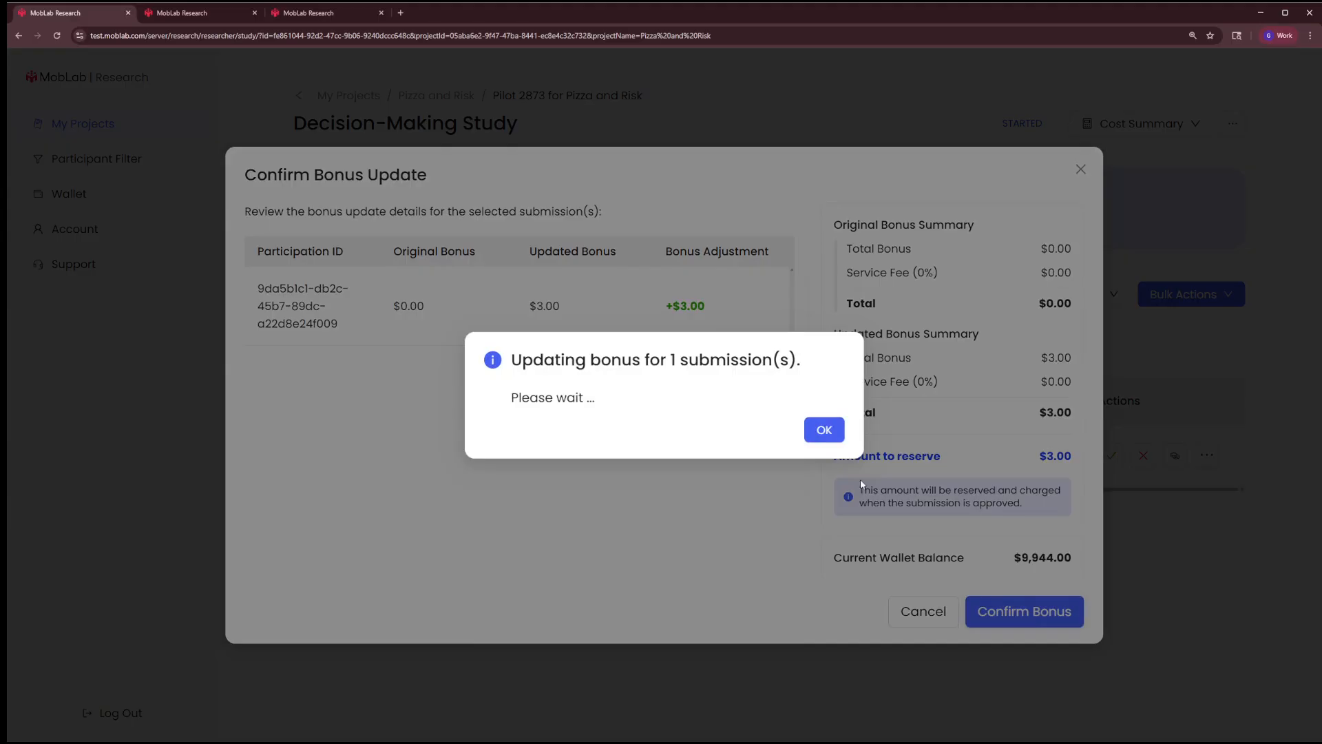
pyautogui.click(835, 432)
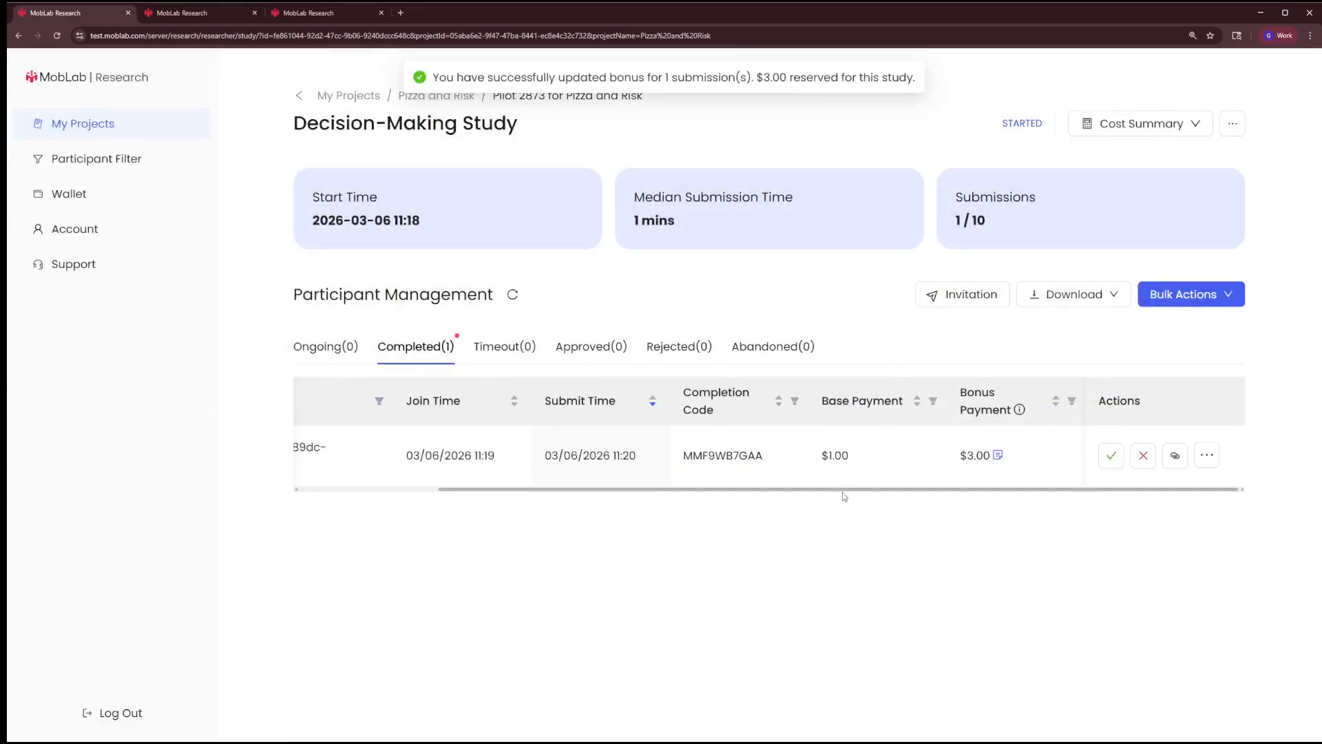
# Approve the completed submission for payout without adding any additional bonus, and view it among the approved submissions
pyautogui.click(1110, 455)
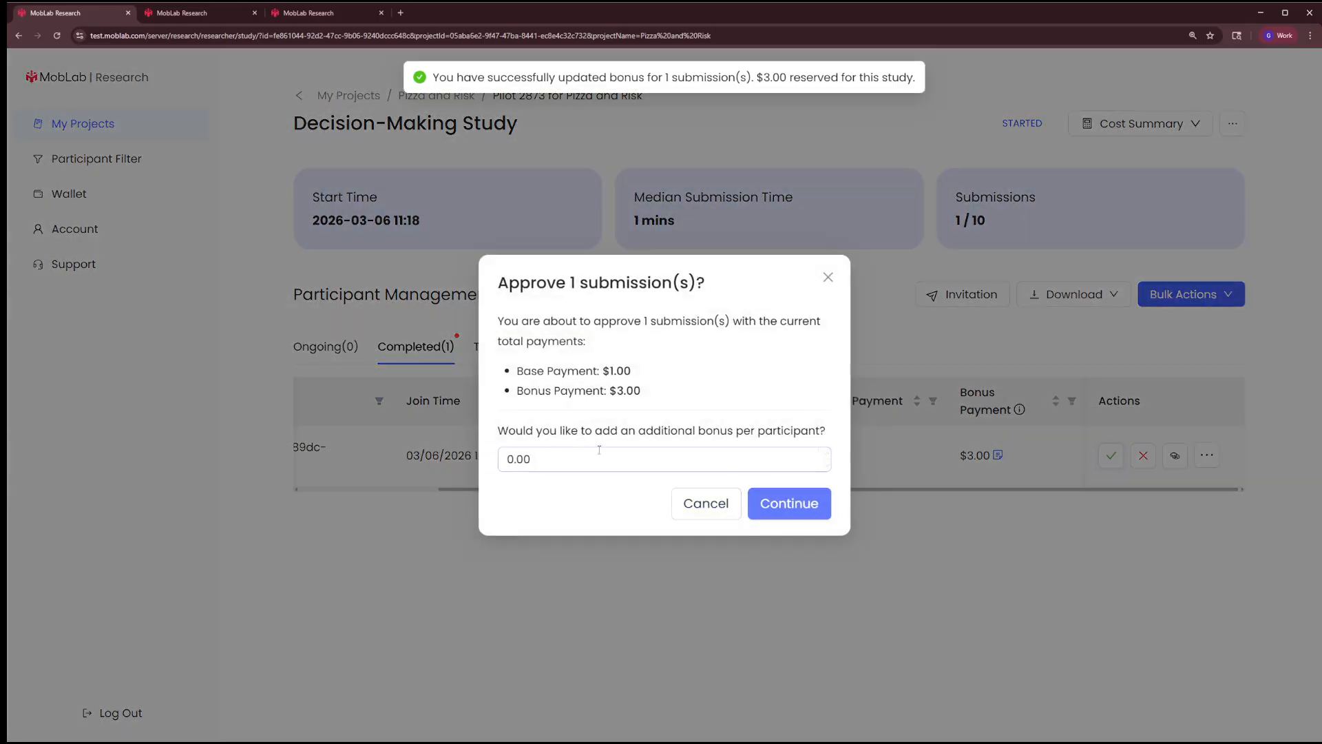
pyautogui.moveTo(819, 459); pyautogui.dragTo(489, 461)
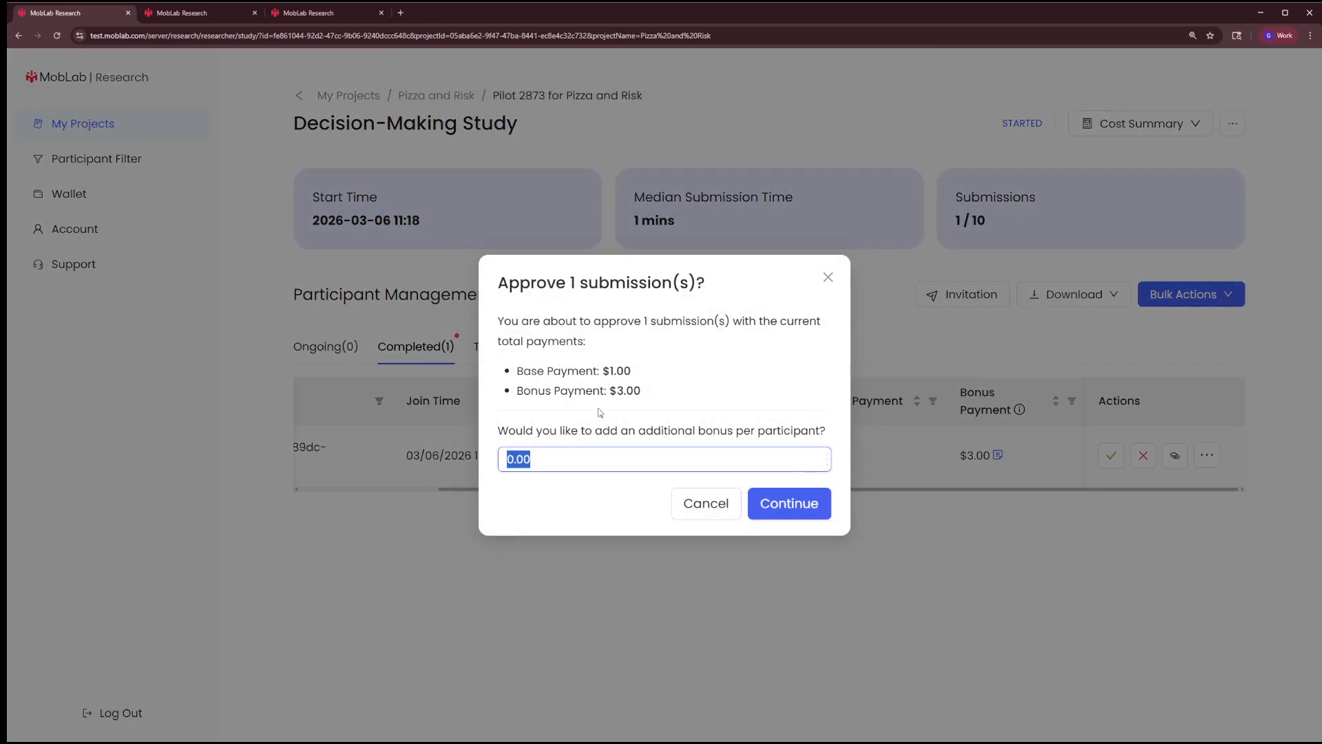
pyautogui.moveTo(609, 390); pyautogui.dragTo(655, 398)
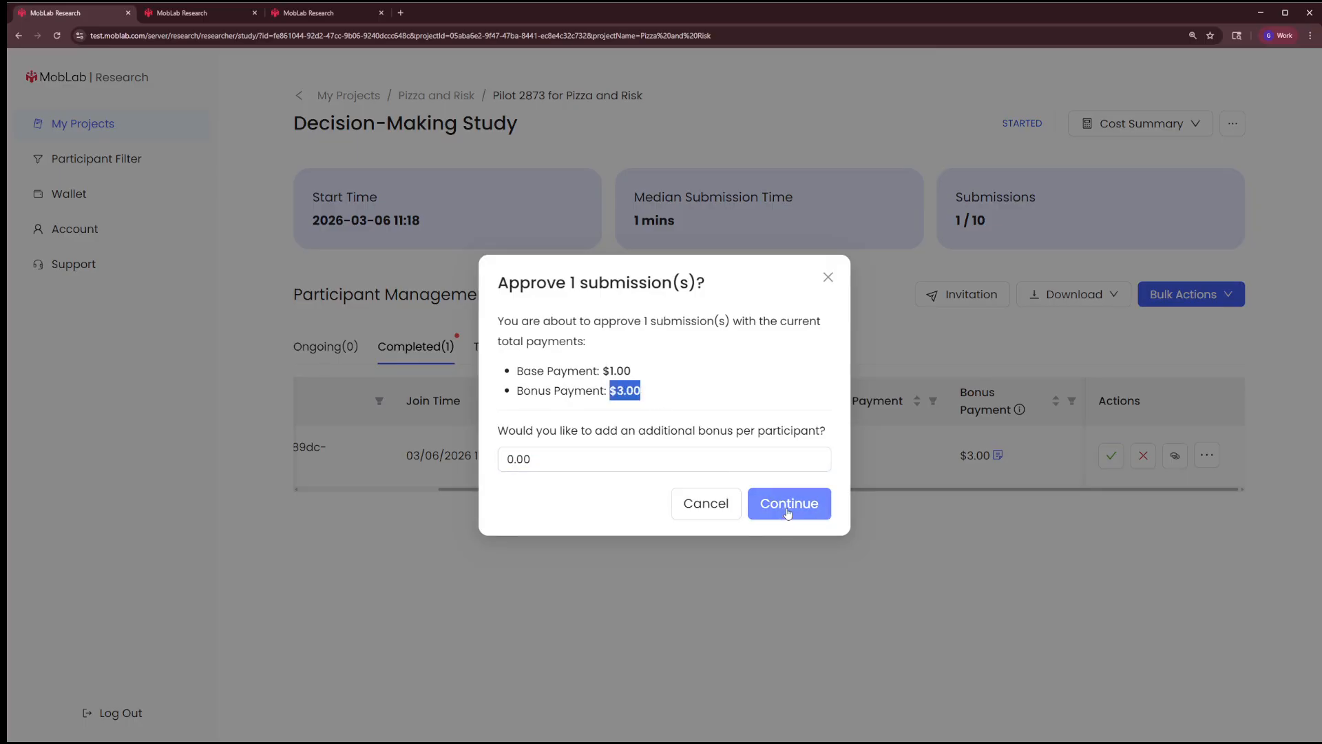
pyautogui.moveTo(817, 459); pyautogui.dragTo(493, 462)
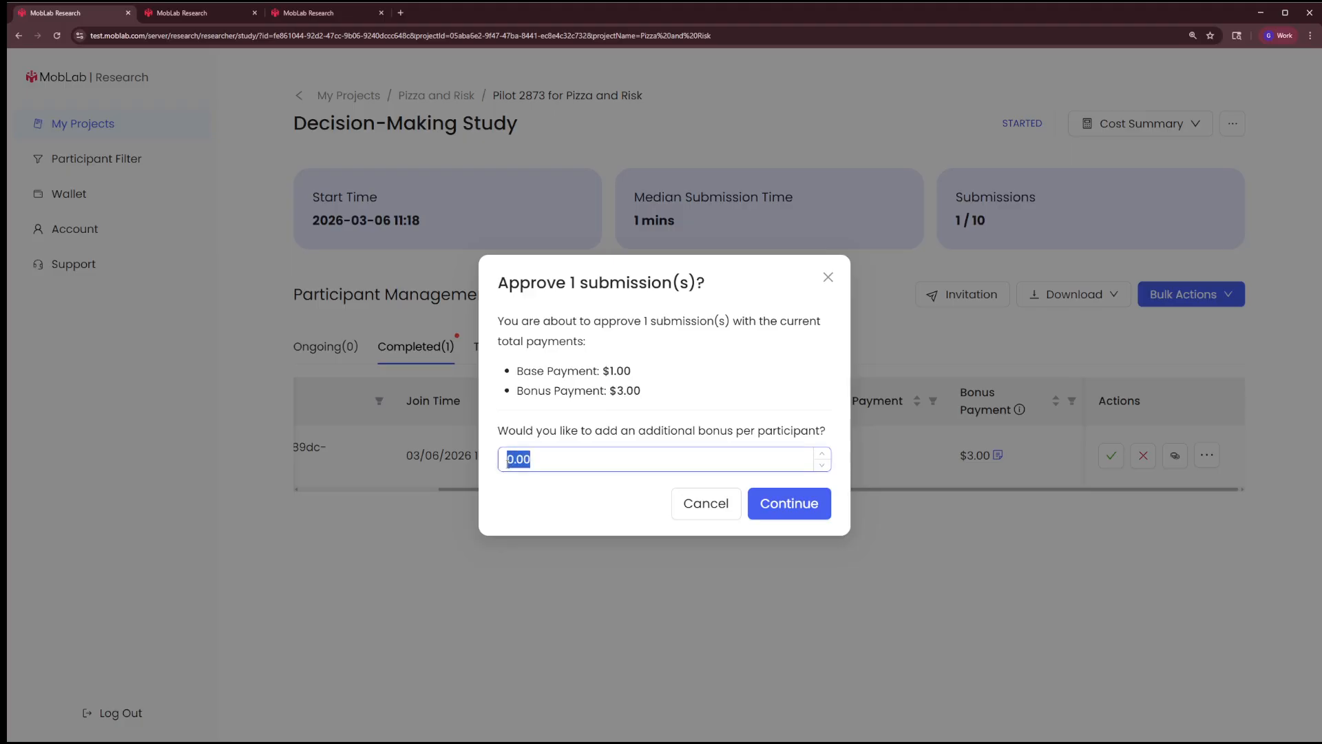
pyautogui.click(816, 510)
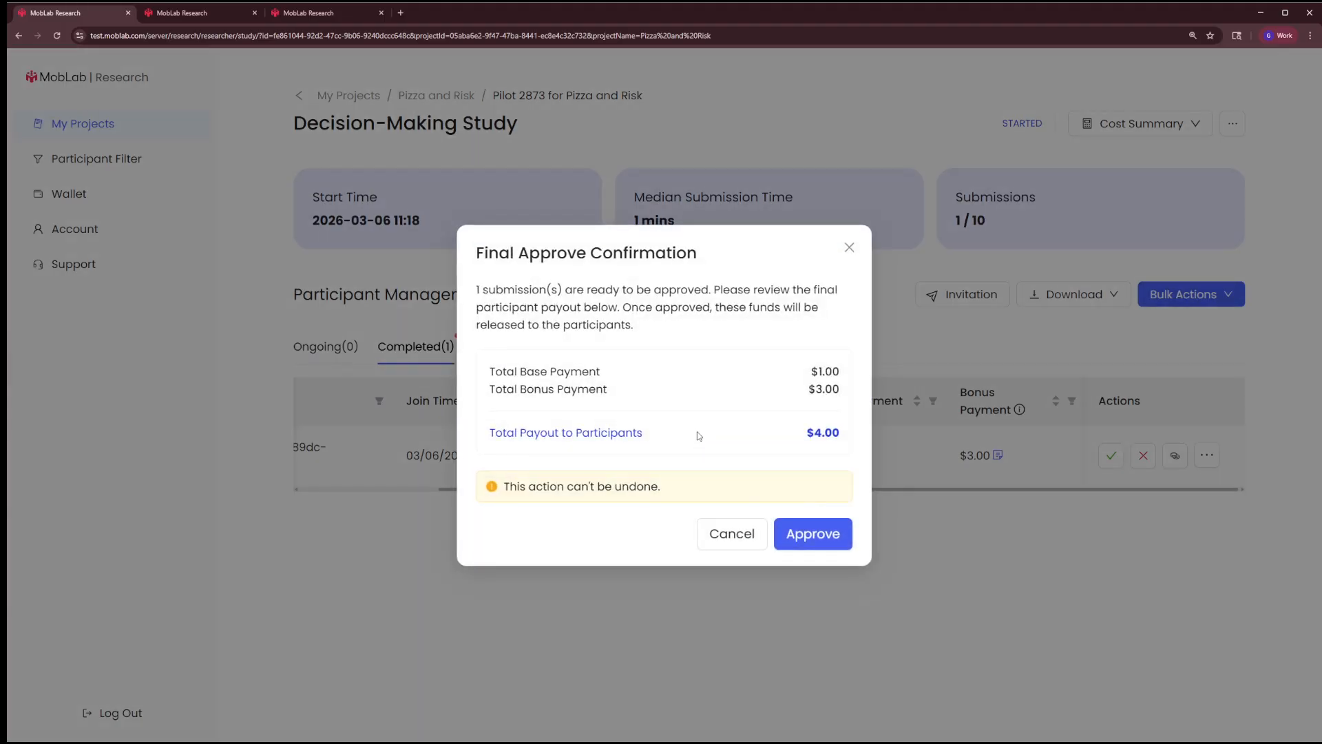
pyautogui.click(804, 541)
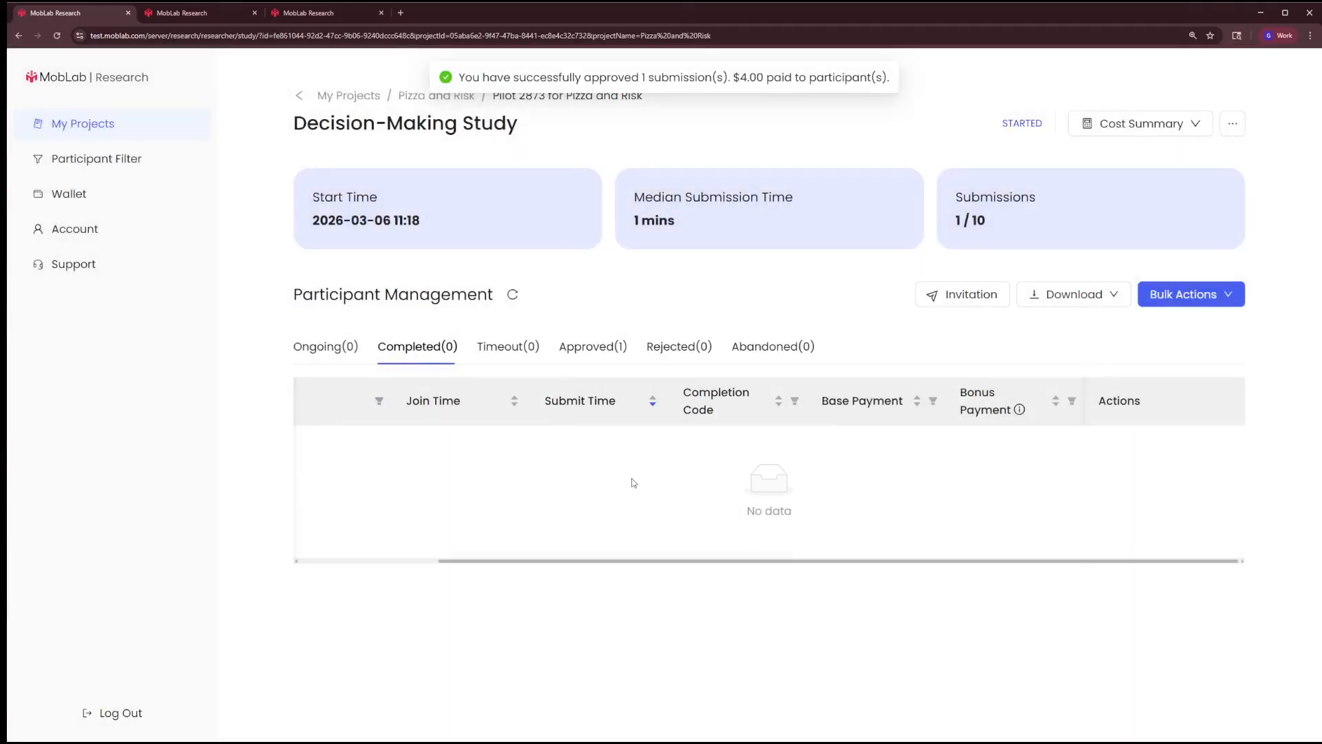
pyautogui.click(612, 347)
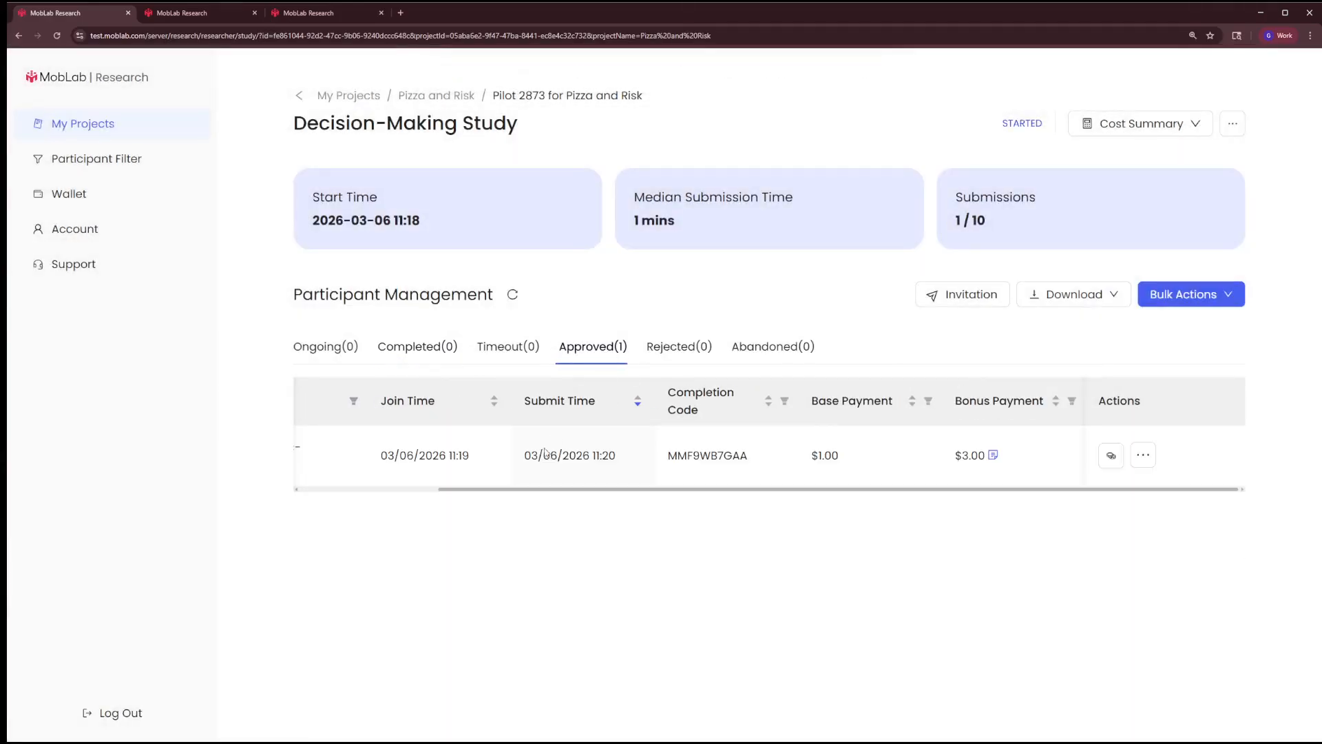
pyautogui.moveTo(545, 490); pyautogui.dragTo(709, 481)
# Return to the participant's completed study page, refresh it, and check the approval status, payment changelog and available balance
pyautogui.click(310, 13)
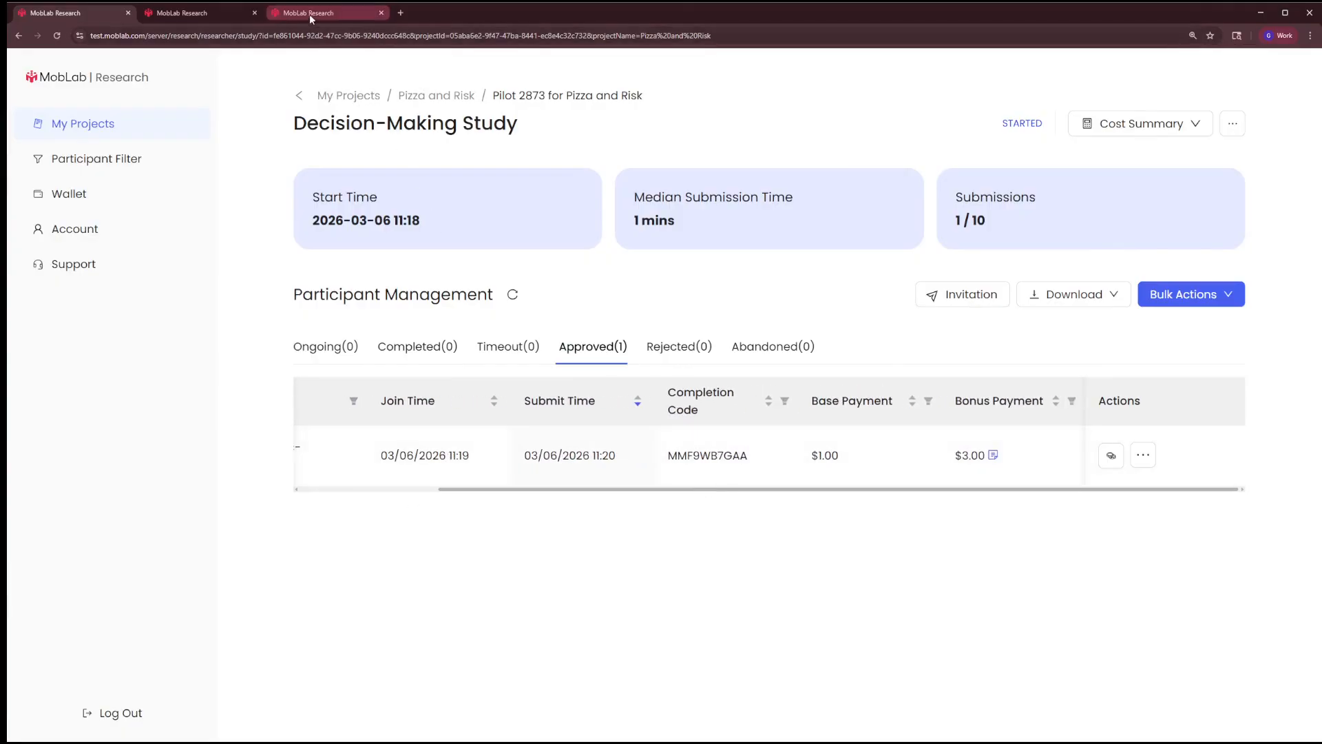
pyautogui.press('F5')
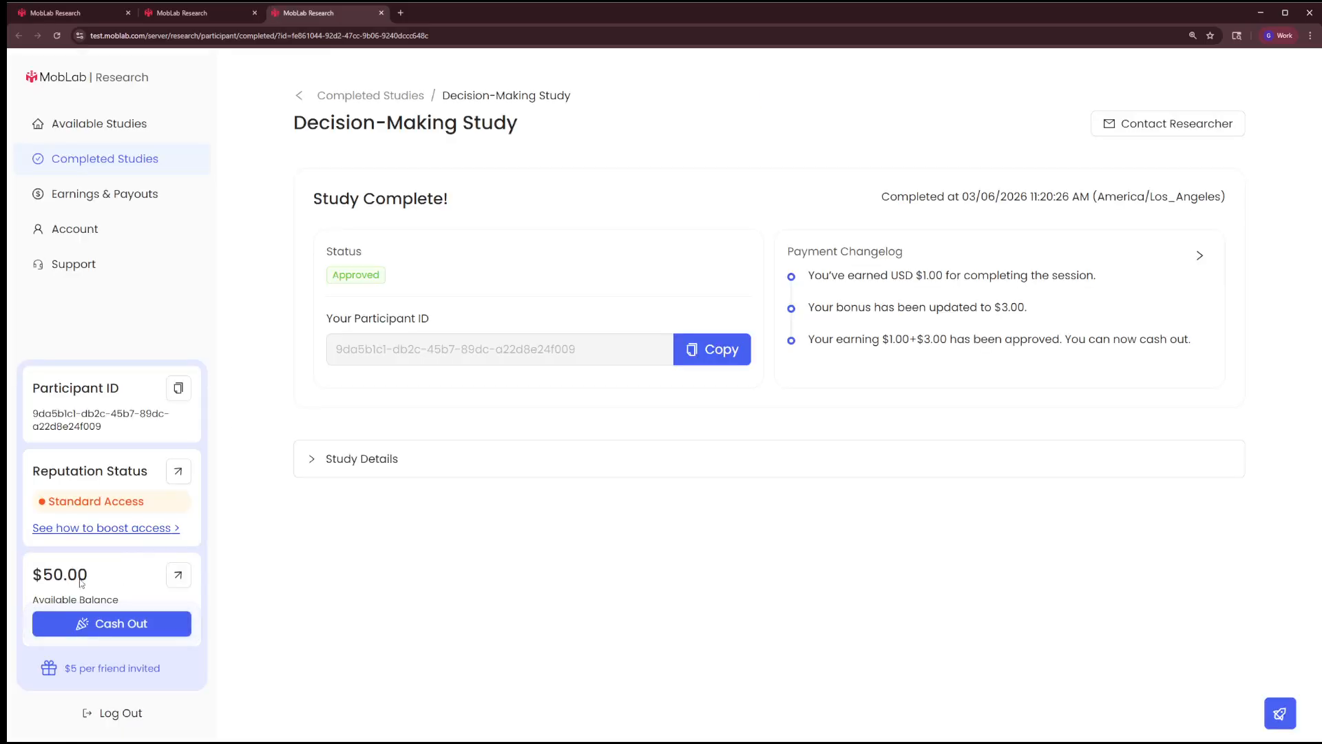
pyautogui.moveTo(96, 576); pyautogui.dragTo(21, 583)
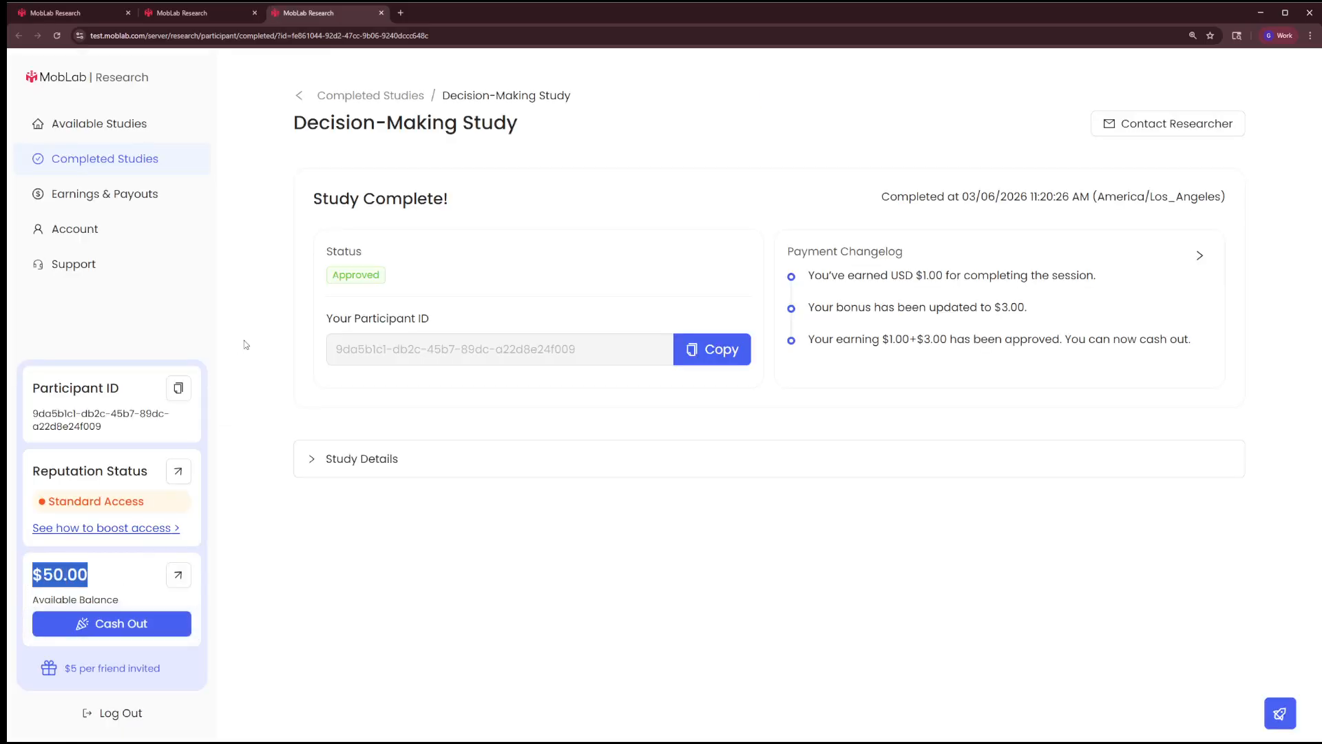